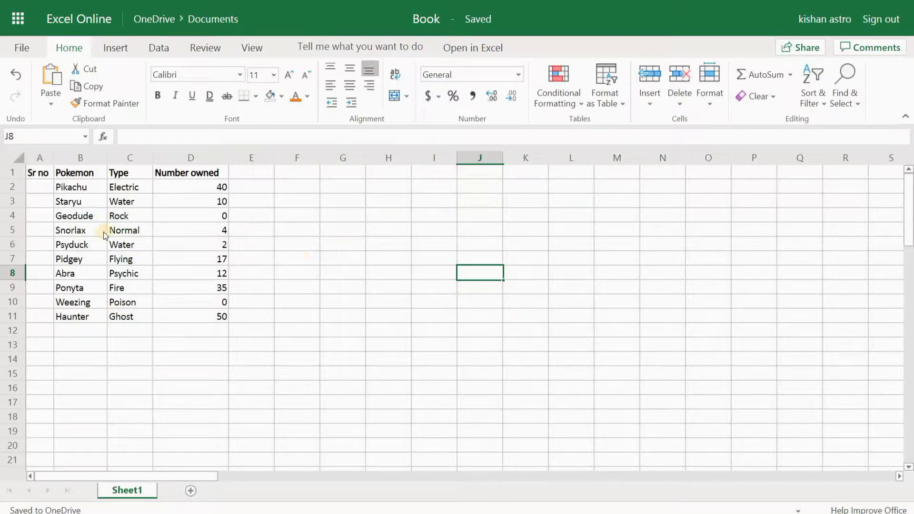
pyautogui.click(135, 156)
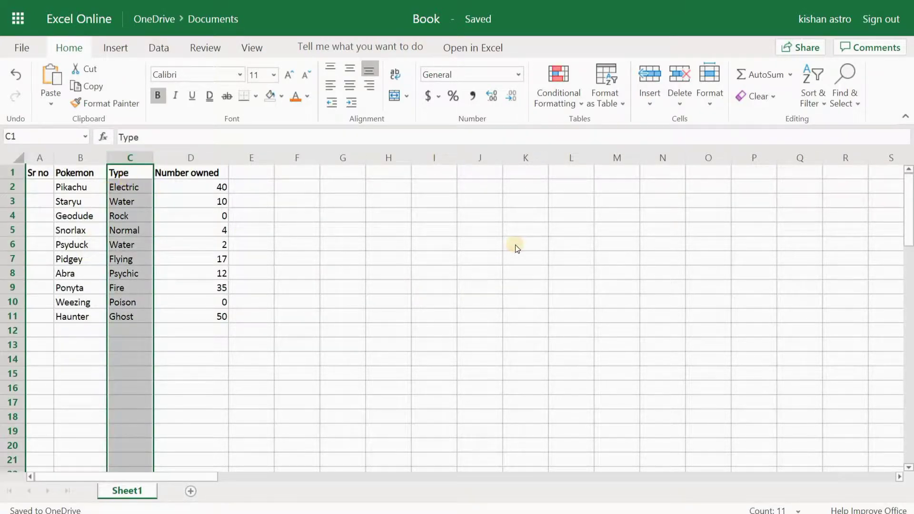
pyautogui.click(472, 272)
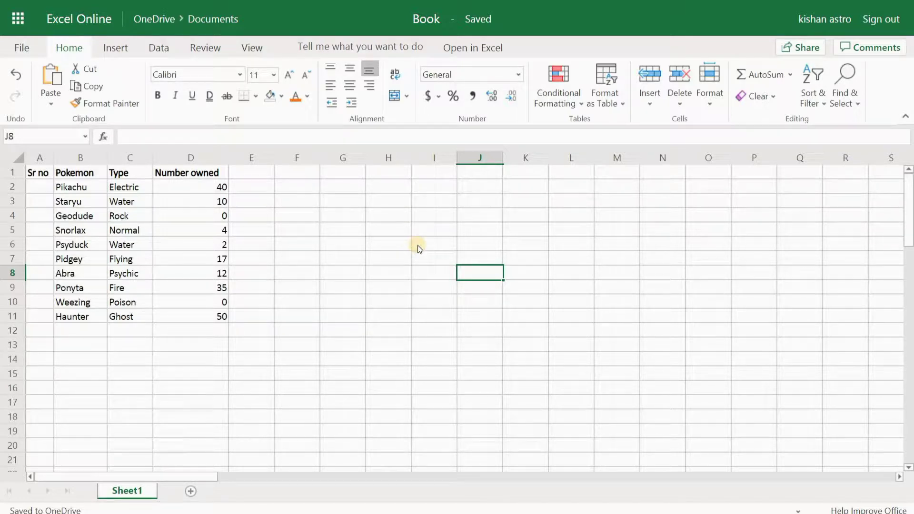
# - Enter the serial numbers 1, 2, 3 and 4 one by one in cells A2 to A5
pyautogui.doubleClick(47, 191)
pyautogui.write('1')
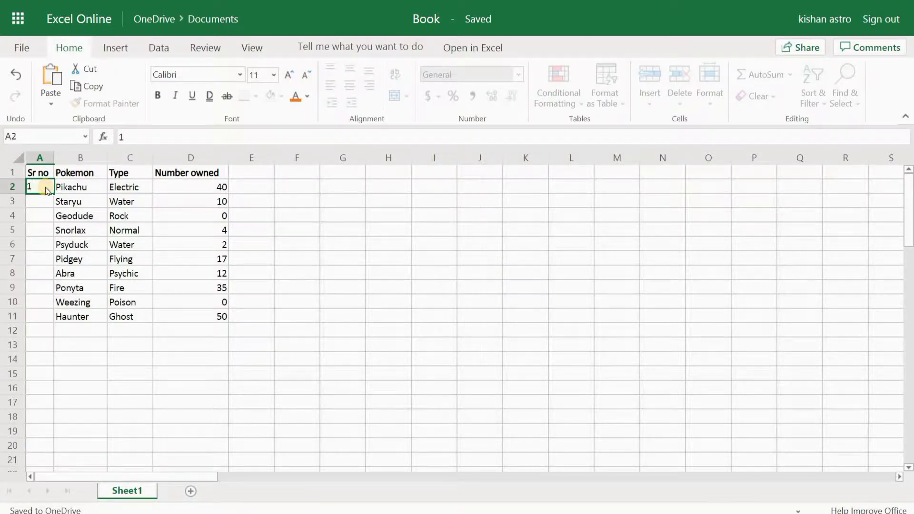
pyautogui.press('Return')
pyautogui.write('2')
pyautogui.press('Return')
pyautogui.write('3')
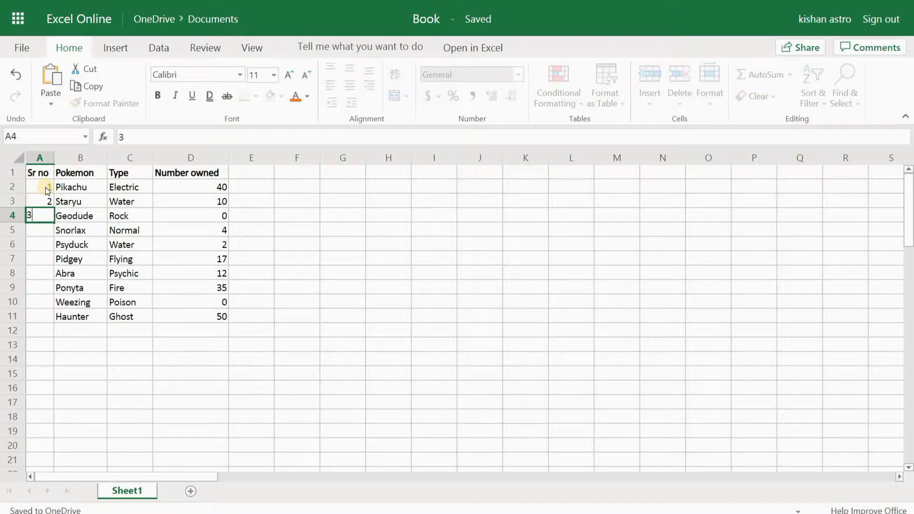
pyautogui.press('Return')
pyautogui.write('4')
pyautogui.press('Return')
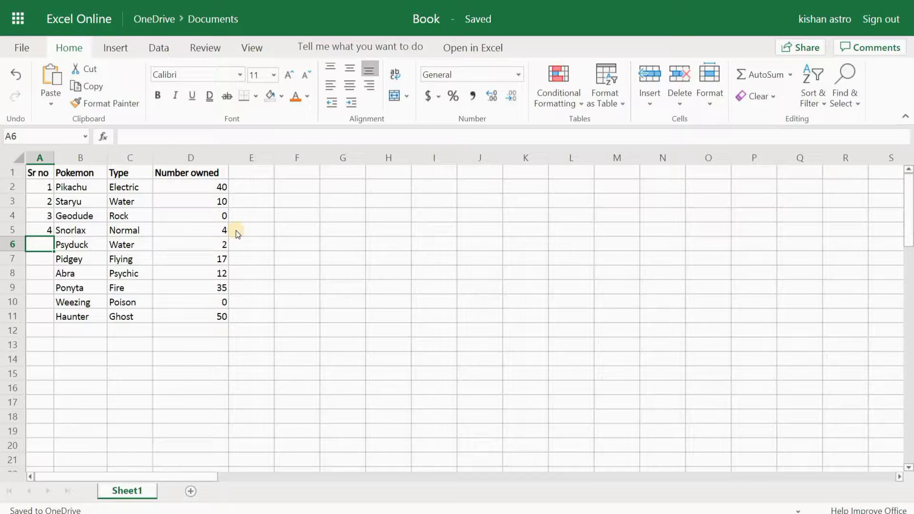
pyautogui.scroll(-20, 455, 334)
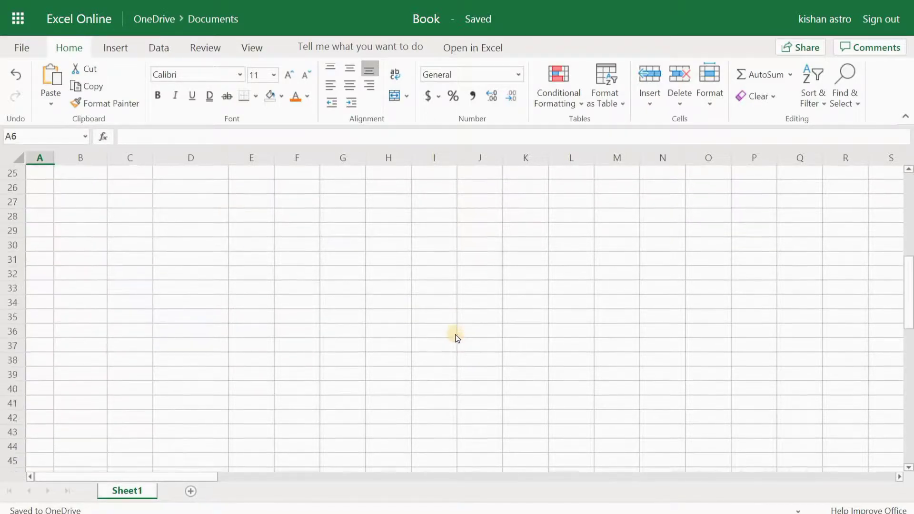
pyautogui.scroll(-18, 452, 332)
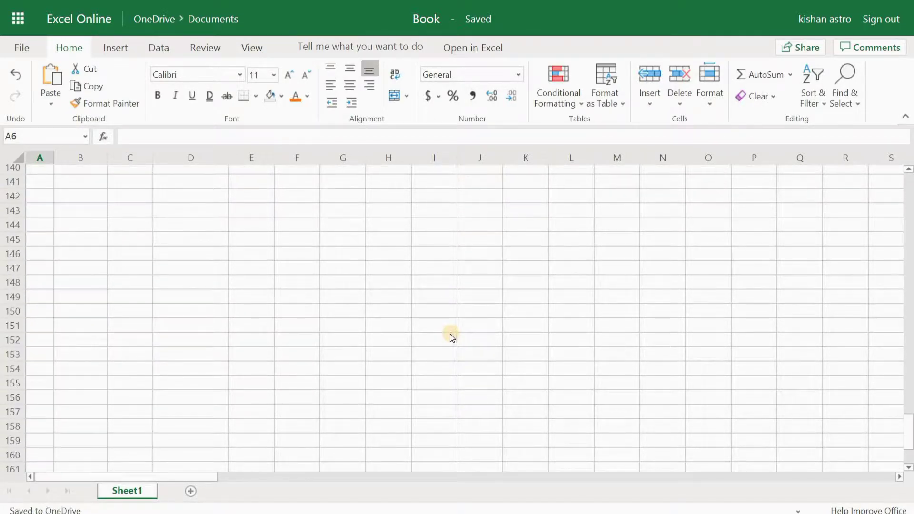
pyautogui.scroll(9, 430, 337)
pyautogui.scroll(20, 430, 337)
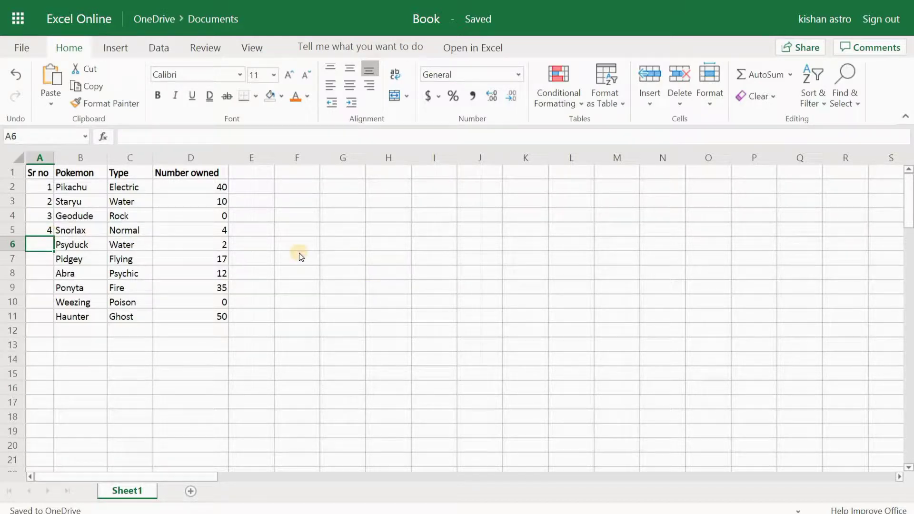
# - Clear the serial numbers from cells A2 to A5 under the Sr no heading
pyautogui.click(40, 228)
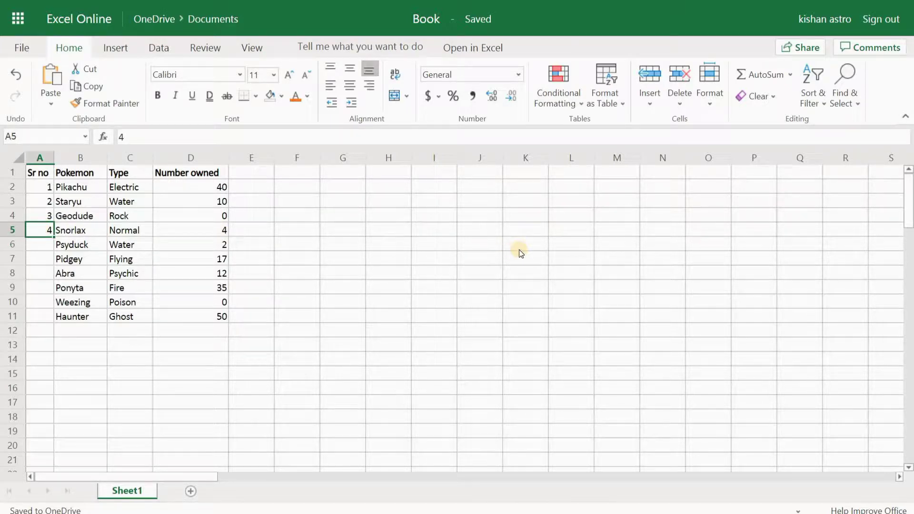
pyautogui.hotkey('shift', 'Up')
pyautogui.hotkey('shift', 'Up')
pyautogui.hotkey('shift', 'Up')
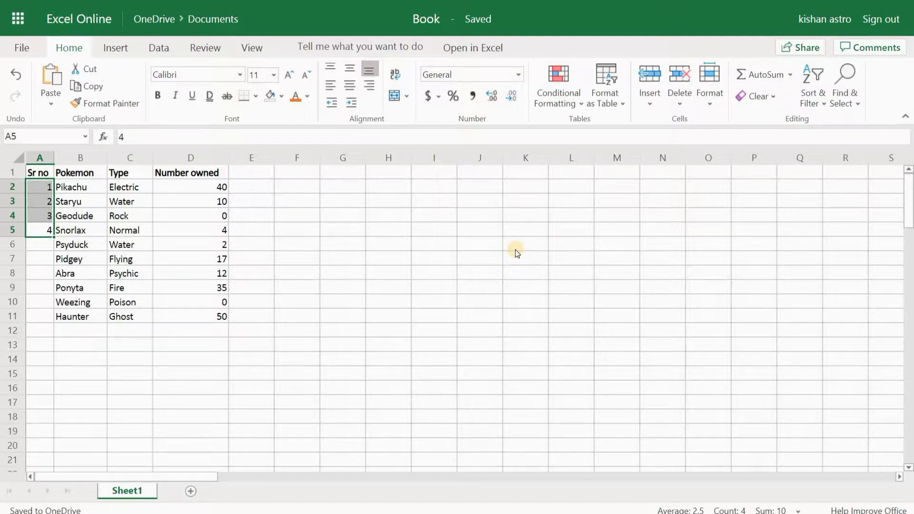
pyautogui.press('Delete')
pyautogui.click(434, 273)
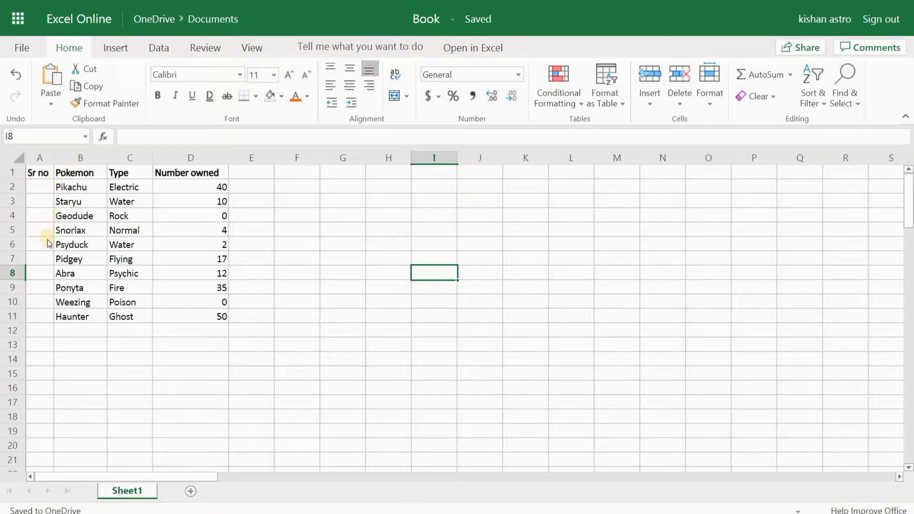
# - Enter 1 in cell A2 and 2 in cell A3 as the starting serial numbers
pyautogui.doubleClick(49, 189)
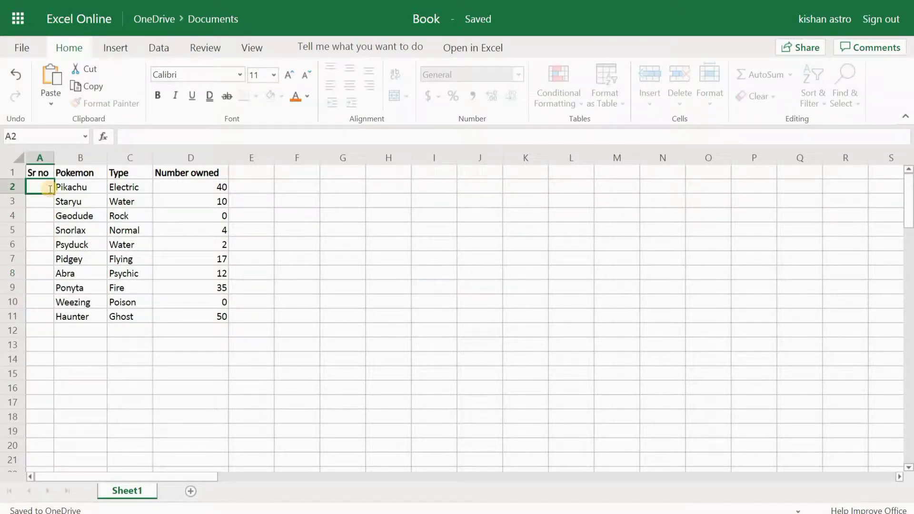
pyautogui.write('1')
pyautogui.press('Return')
pyautogui.write('2')
pyautogui.press('Return')
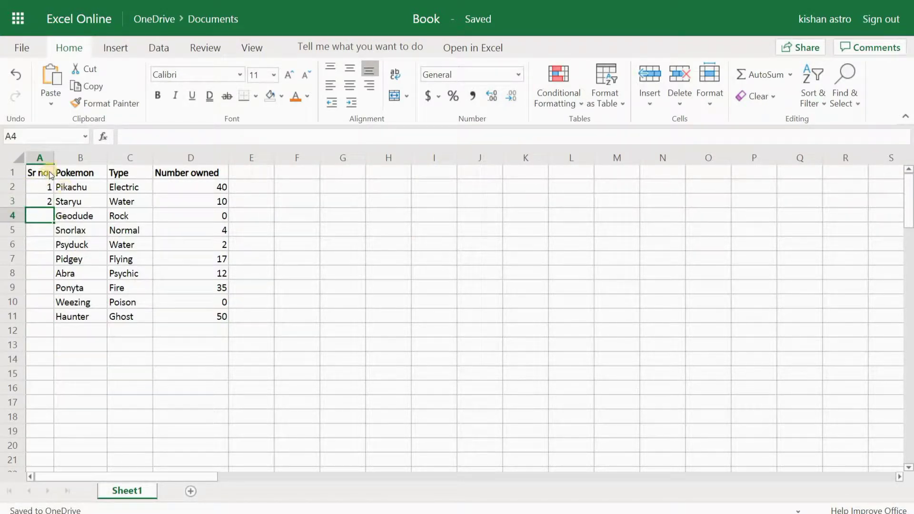
# - Extend the number series from cells A2:A3 down to A11 with the fill handle
pyautogui.click(43, 189)
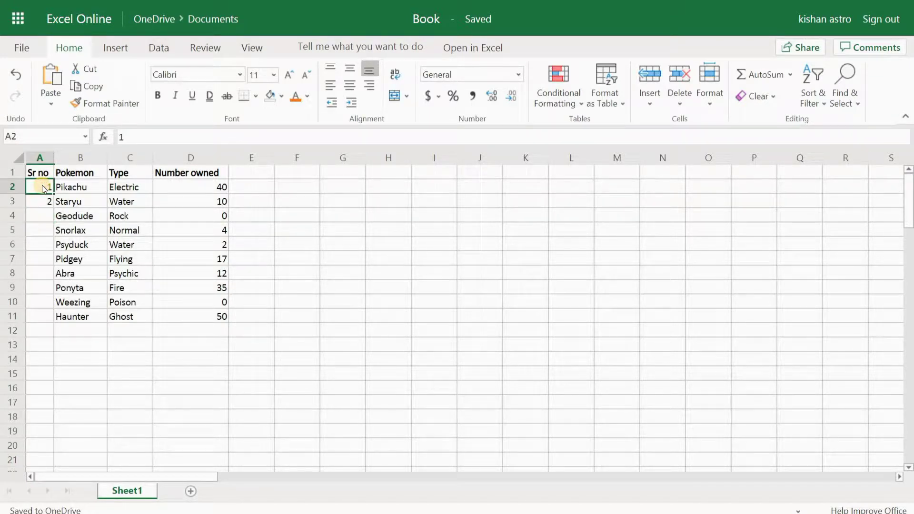
pyautogui.moveTo(42, 186); pyautogui.dragTo(46, 200)
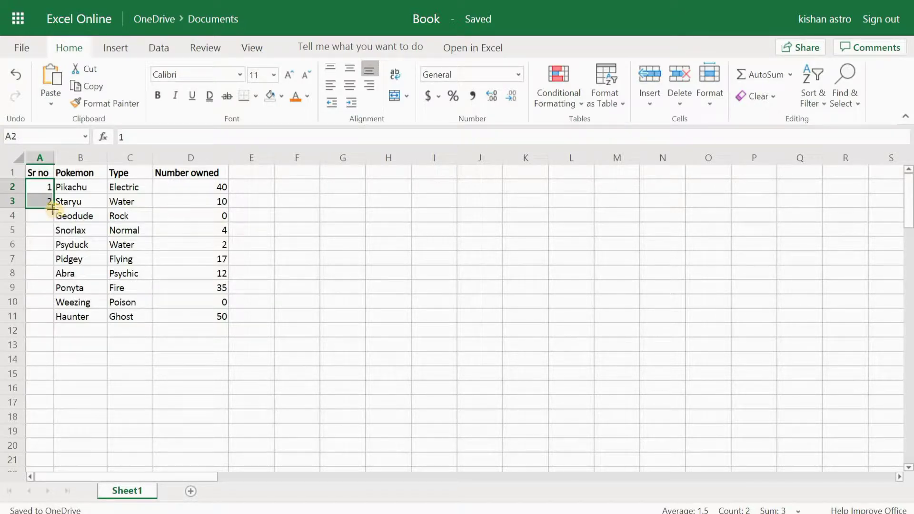
pyautogui.moveTo(53, 201); pyautogui.dragTo(53, 318)
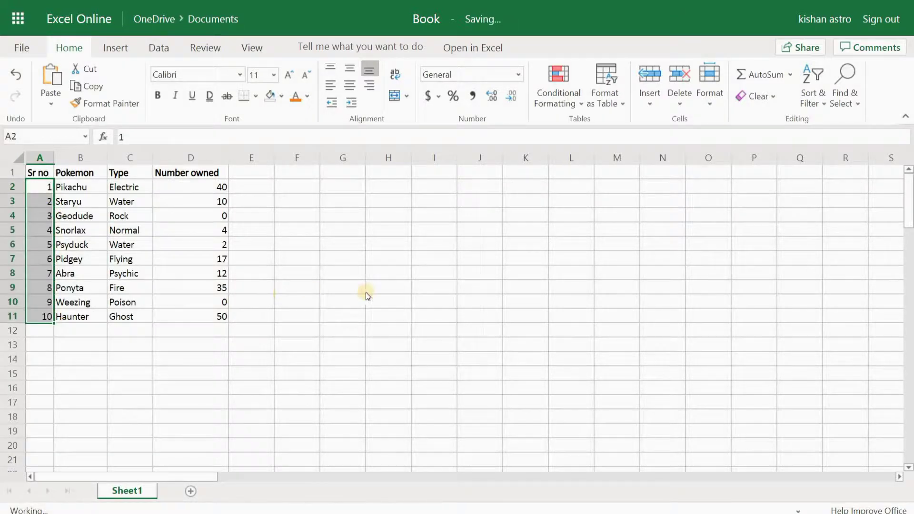
pyautogui.click(387, 292)
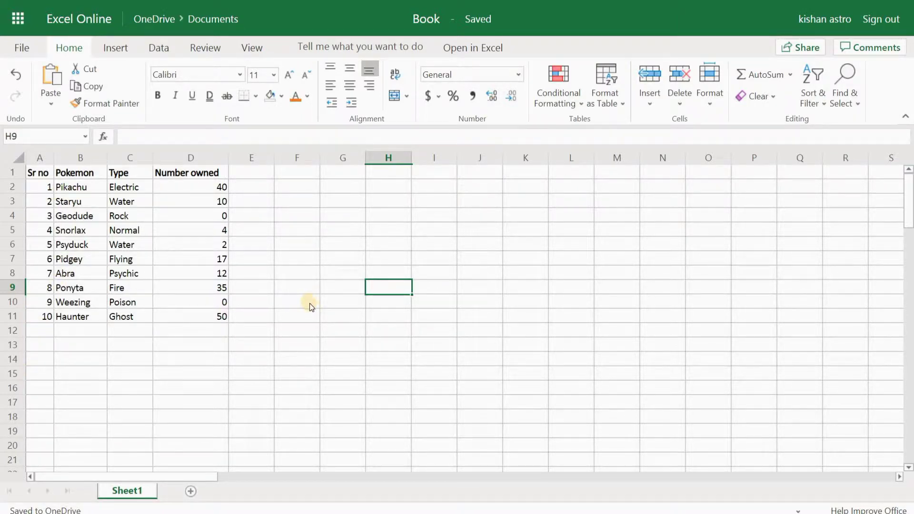
pyautogui.scroll(-2, 309, 305)
pyautogui.scroll(2, 199, 276)
pyautogui.scroll(-6, 282, 400)
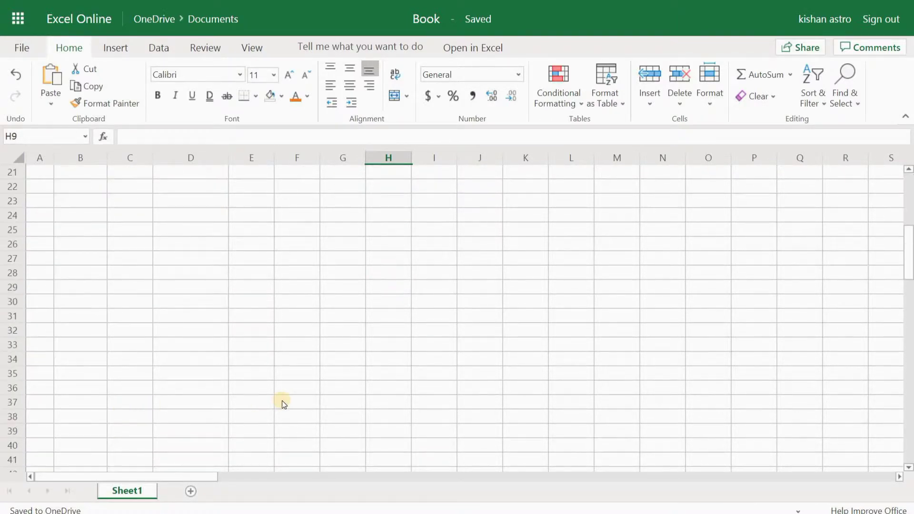
pyautogui.scroll(6, 282, 401)
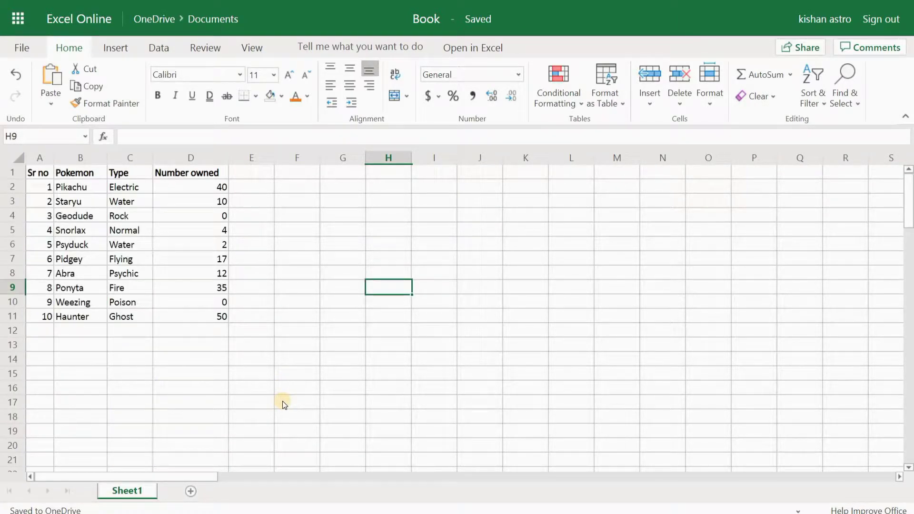
# - Enter Monday in cell J6 and autofill the weekday series down to J16
pyautogui.doubleClick(467, 242)
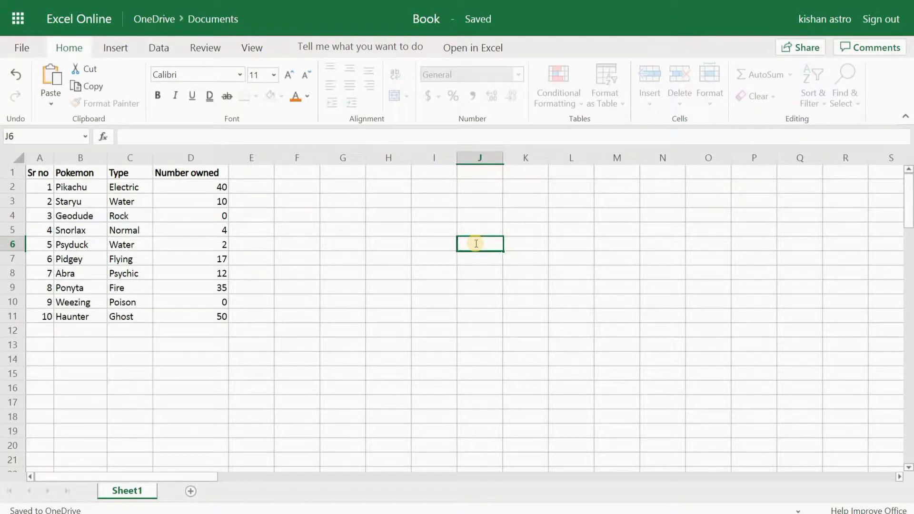
pyautogui.write('Monday')
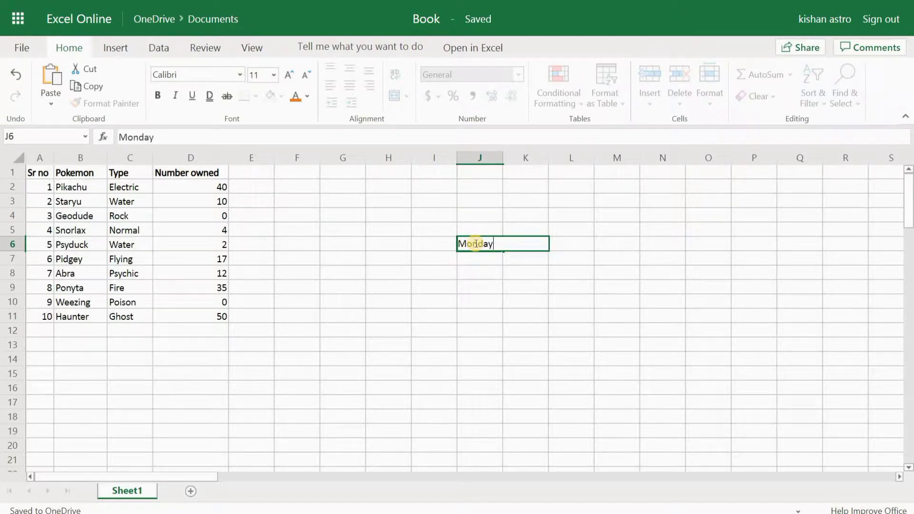
pyautogui.click(527, 222)
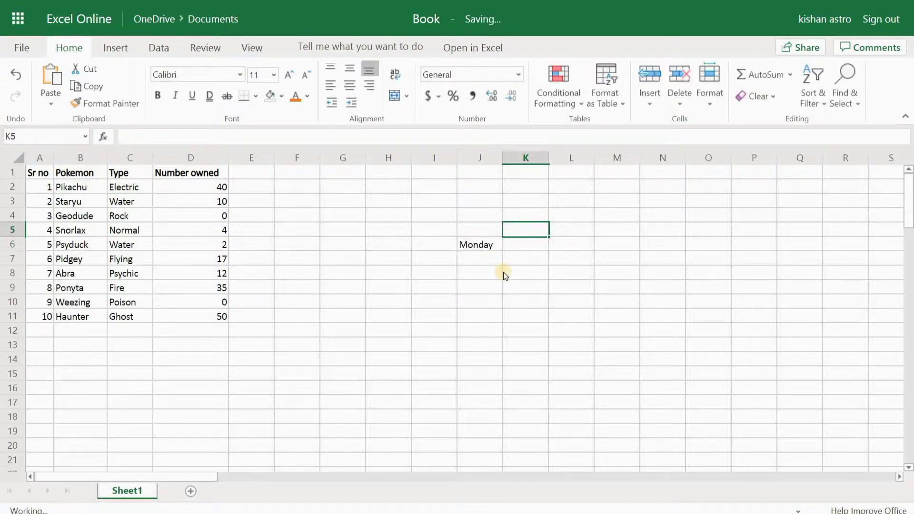
pyautogui.click(478, 247)
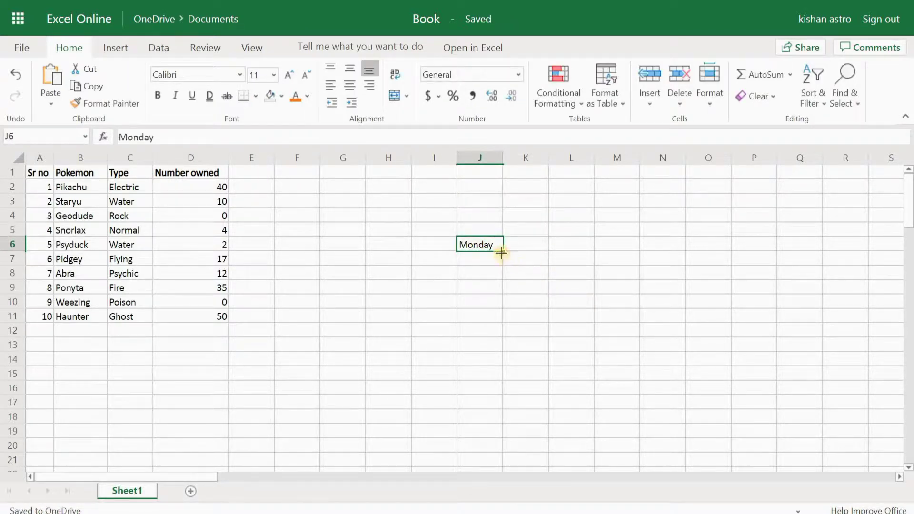
pyautogui.moveTo(504, 251); pyautogui.dragTo(503, 391)
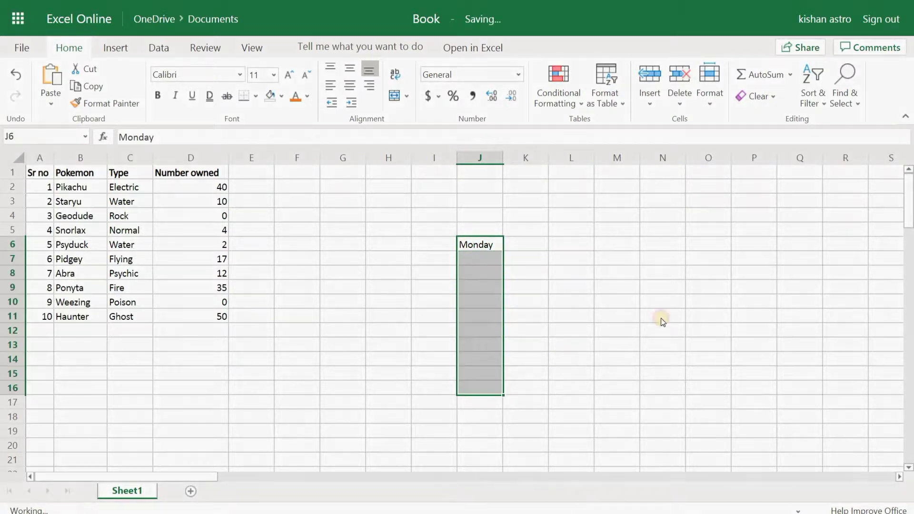
pyautogui.click(705, 301)
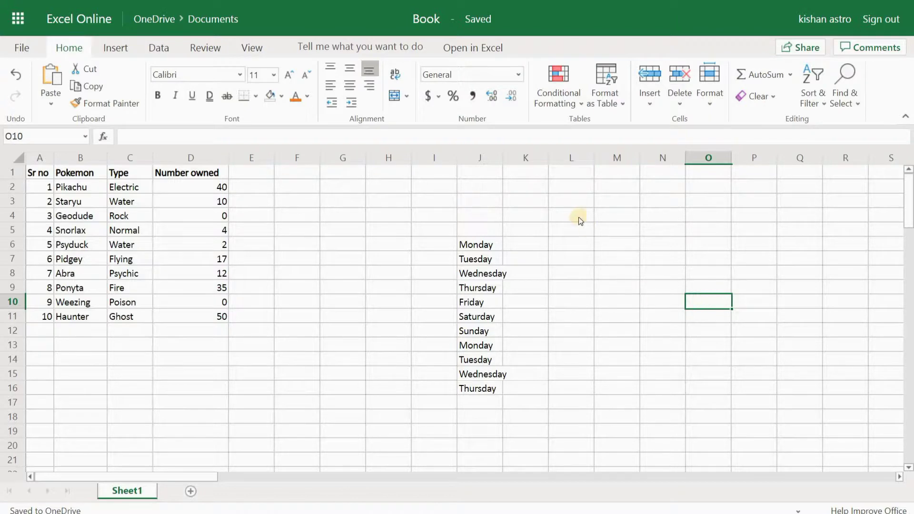
# - Clear the whole weekday list from cells J6 to J16
pyautogui.click(481, 392)
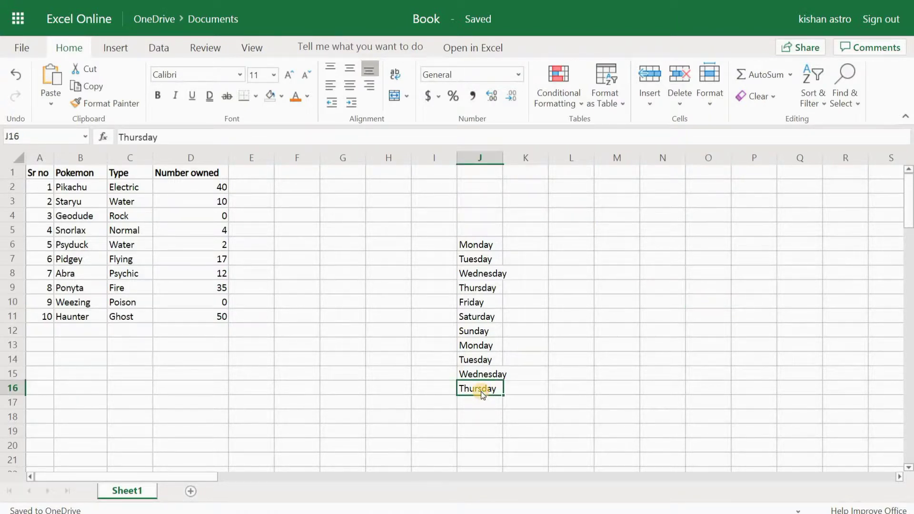
pyautogui.hotkey('shift', 'Up')
pyautogui.hotkey('shift', 'Up')
pyautogui.hotkey('shift', 'Up')
pyautogui.hotkey('shift', 'Up')
pyautogui.hotkey('shift', 'Up')
pyautogui.hotkey('shift', 'Up')
pyautogui.hotkey('shift', 'Up')
pyautogui.hotkey('shift', 'Up')
pyautogui.hotkey('shift', 'Up')
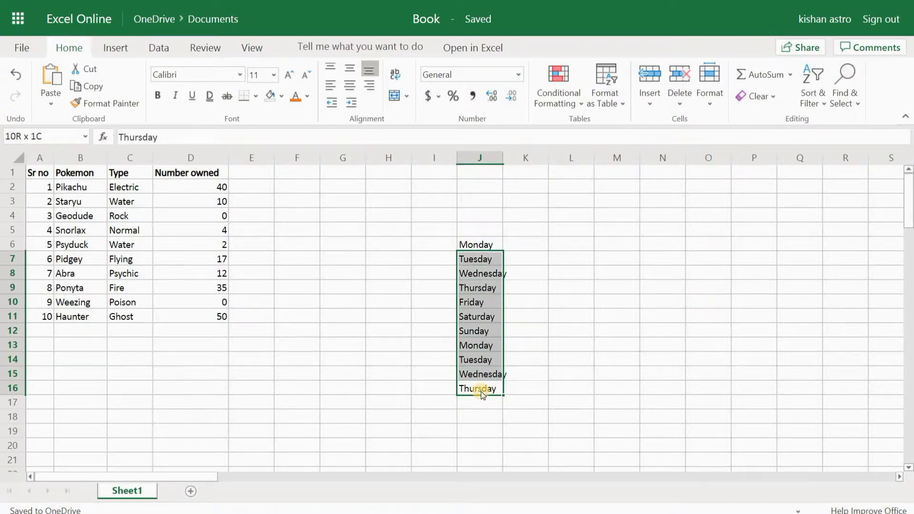
pyautogui.hotkey('shift', 'Up')
pyautogui.press('Delete')
pyautogui.click(707, 250)
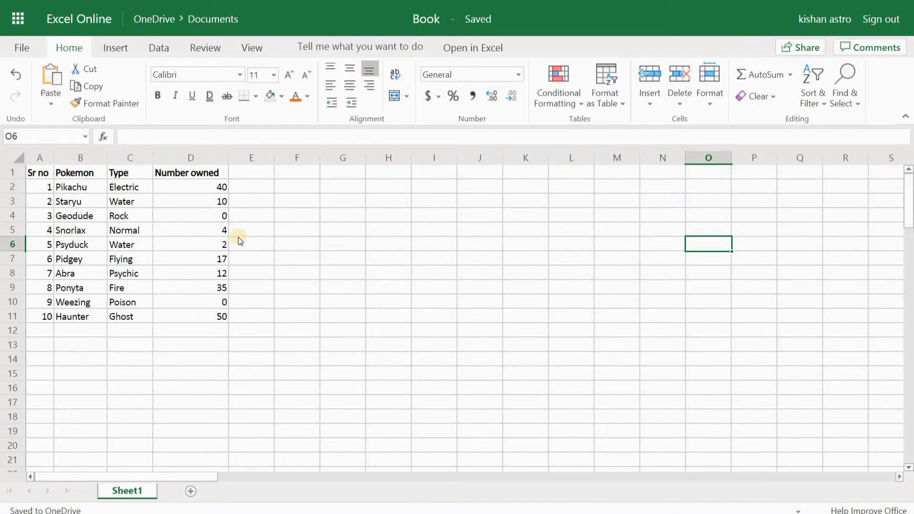
# - Clear the contents of the Type column (column C) and undo the clearing
pyautogui.click(134, 159)
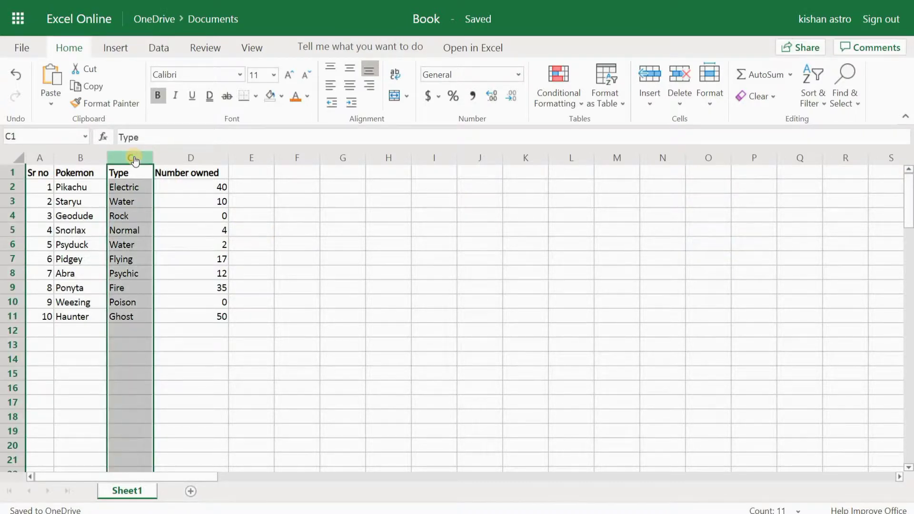
pyautogui.press('Delete')
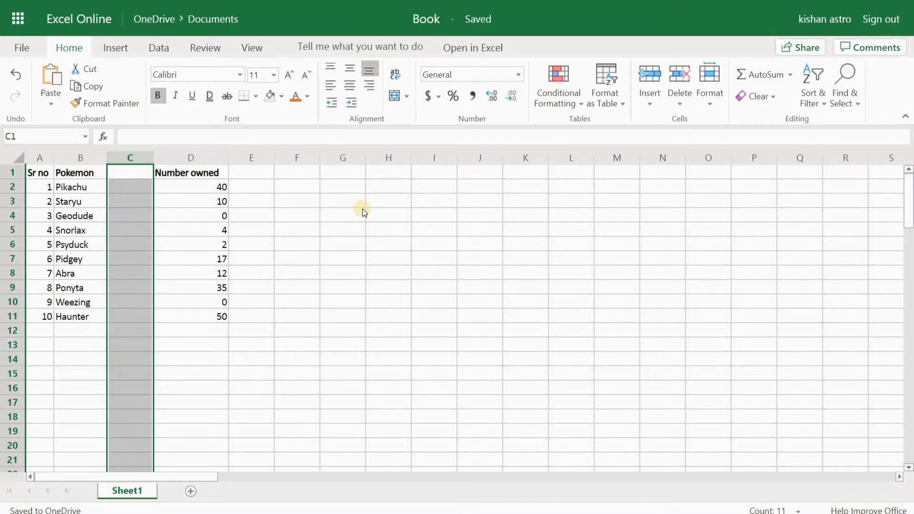
pyautogui.click(363, 209)
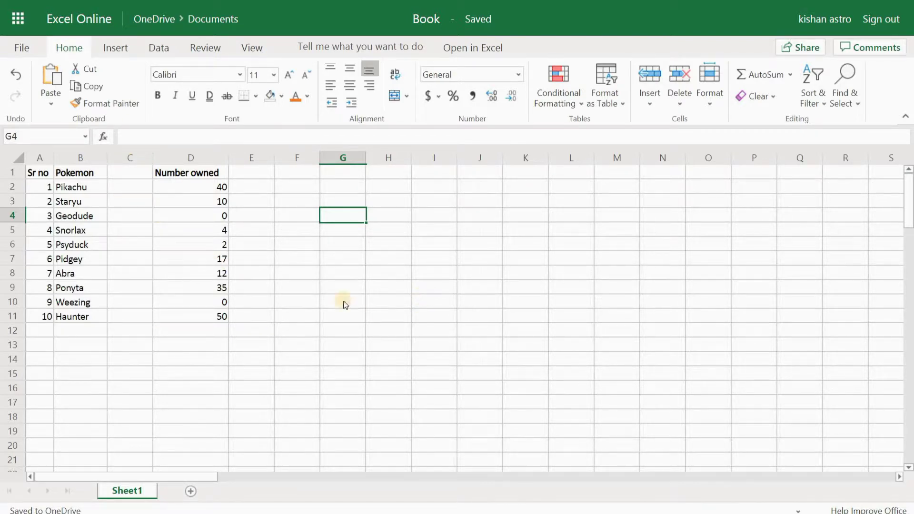
pyautogui.click(15, 75)
pyautogui.click(430, 317)
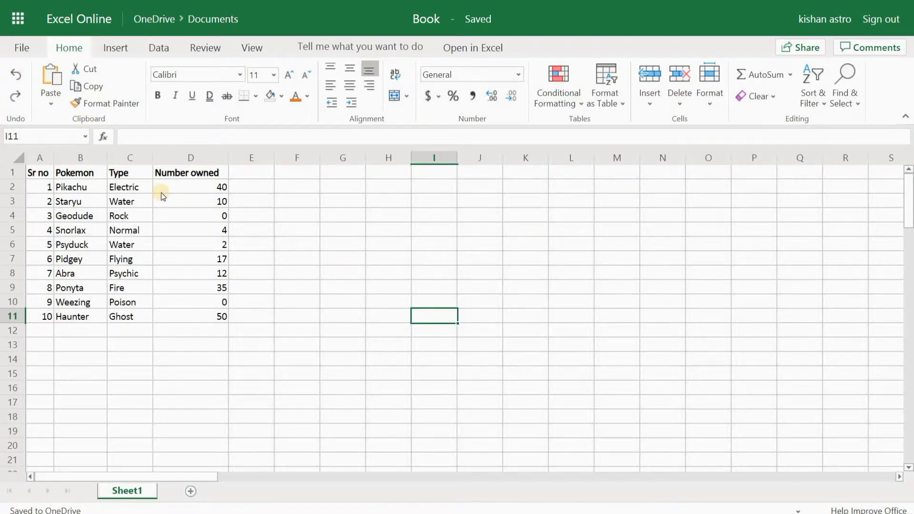
# - Delete the entire Type column (column C) so that the Number owned column moves into its place
pyautogui.click(135, 159)
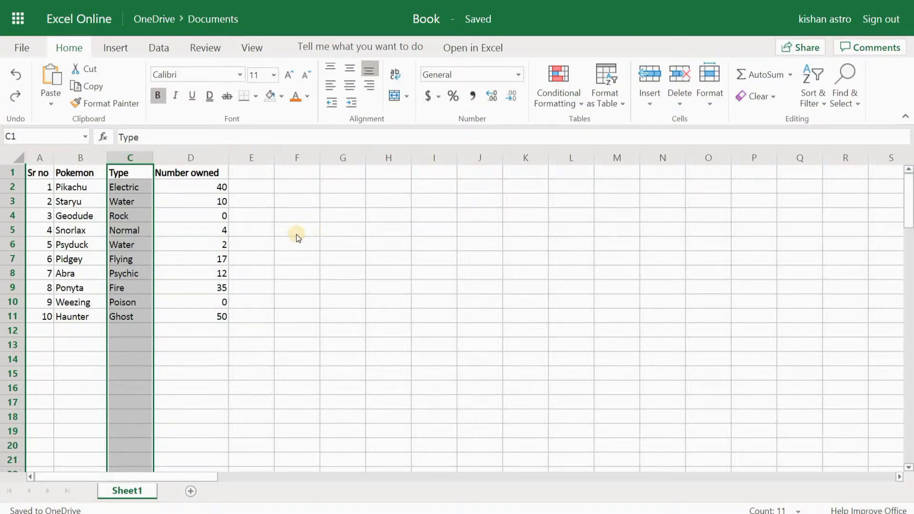
pyautogui.rightClick(136, 162)
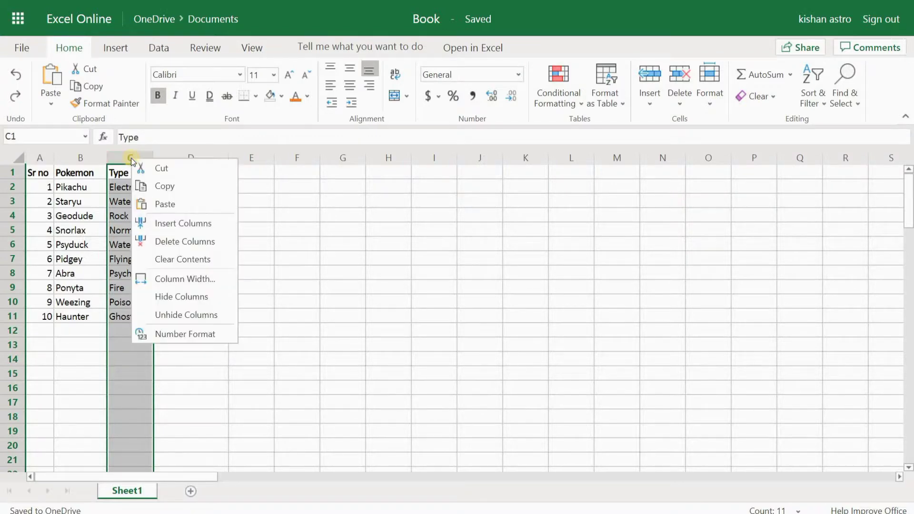
pyautogui.click(187, 243)
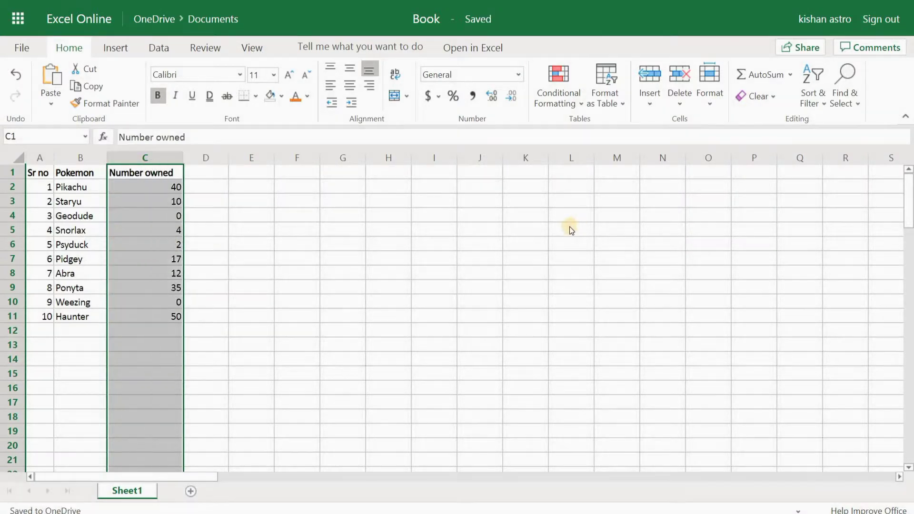
# - Undo the deletion of the Type column so that it sits between Pokemon and Number owned again
pyautogui.click(394, 301)
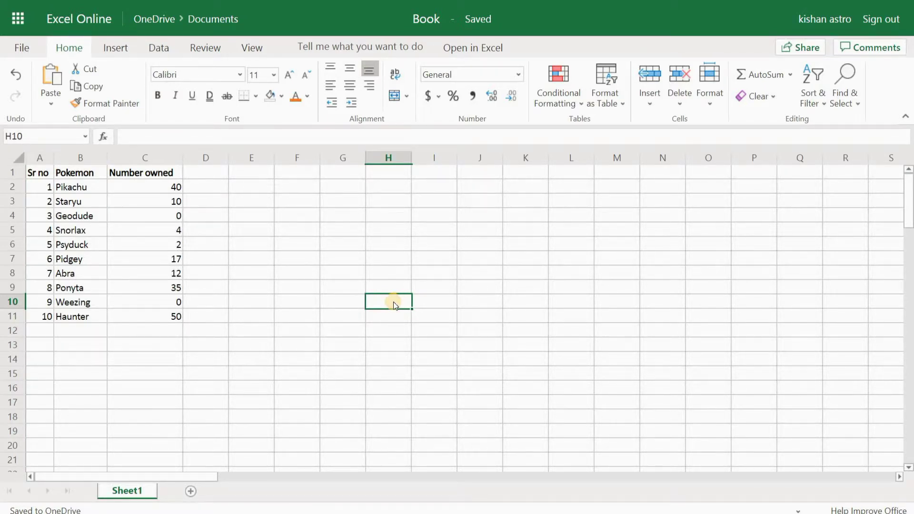
pyautogui.click(15, 74)
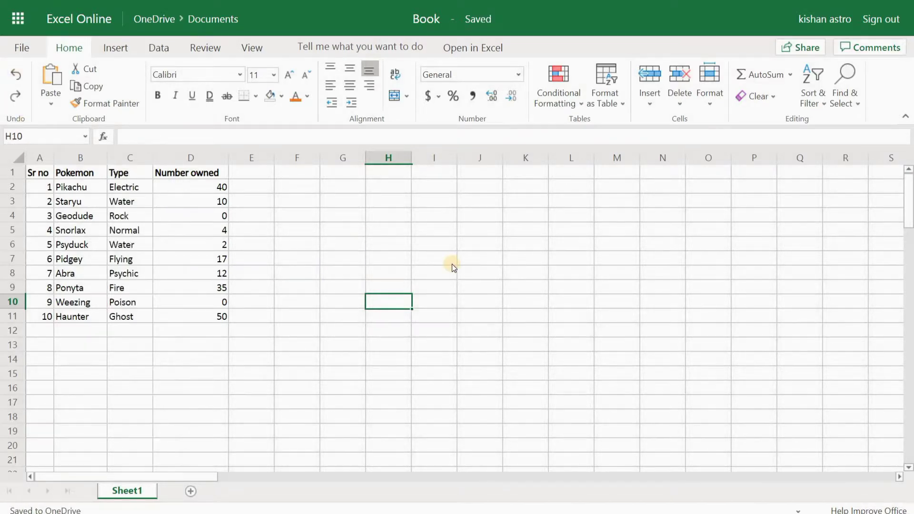
pyautogui.click(499, 249)
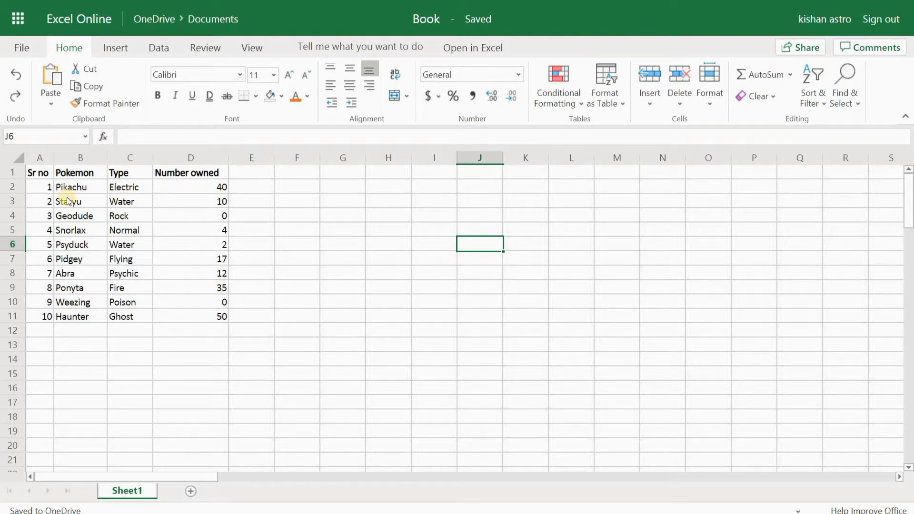
pyautogui.click(340, 230)
pyautogui.press('Right')
pyautogui.press('Right')
pyautogui.press('Right')
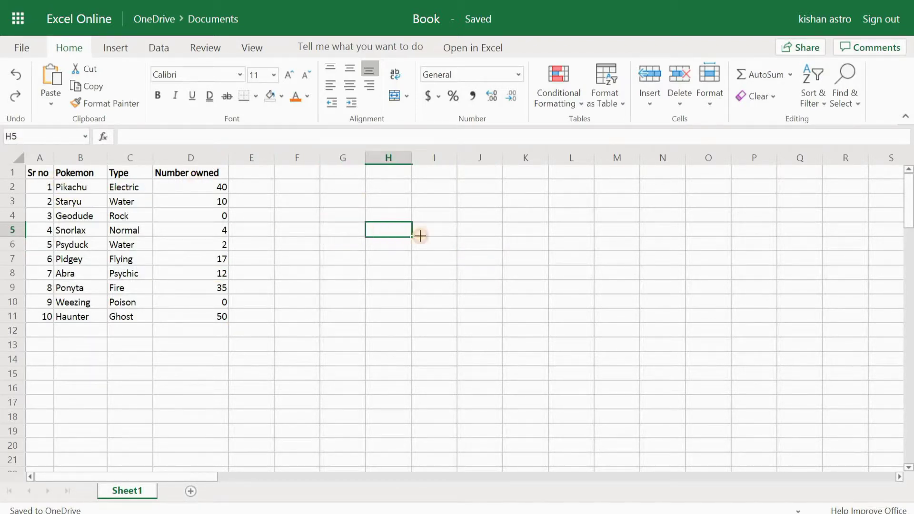
pyautogui.press('Right')
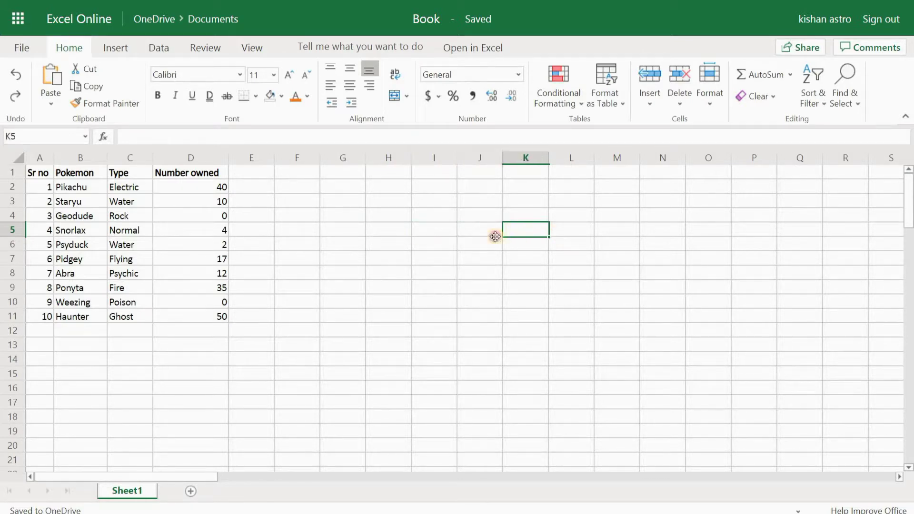
# - Fill the empty cell H5 with the standard light blue colour
pyautogui.click(385, 233)
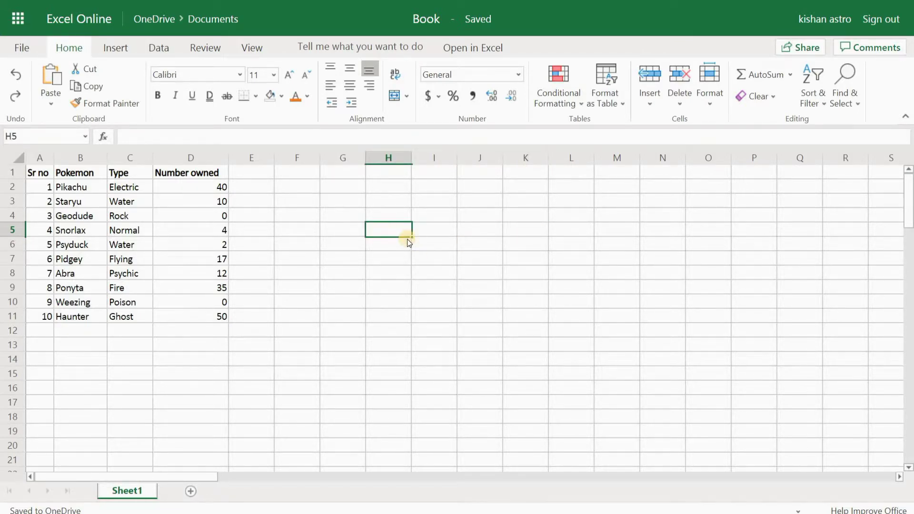
pyautogui.click(281, 97)
pyautogui.click(546, 254)
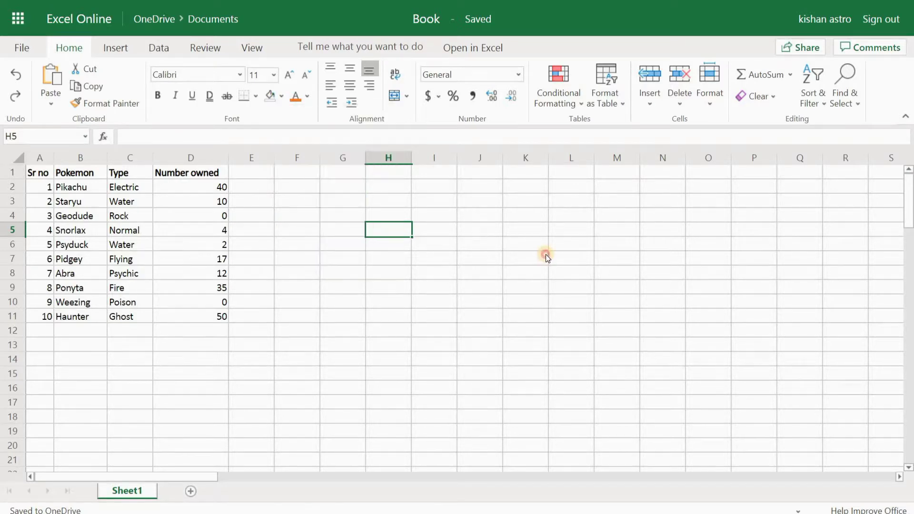
pyautogui.click(281, 97)
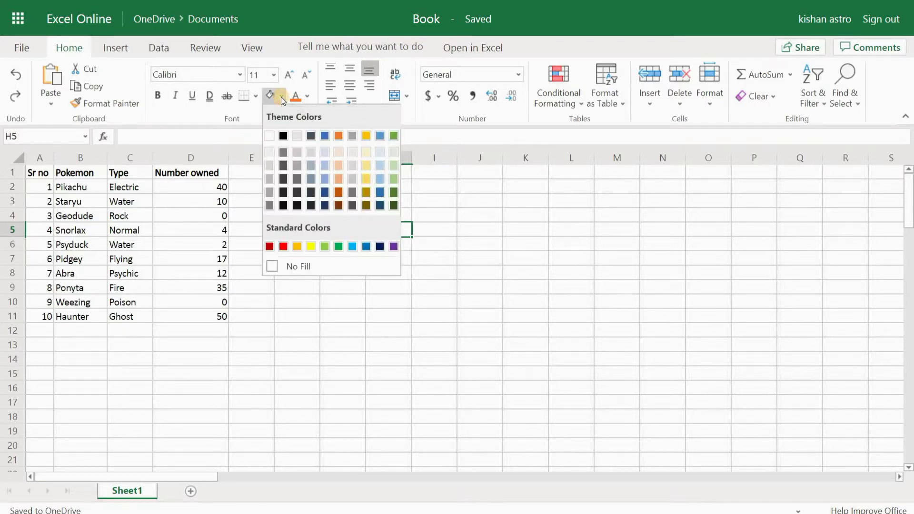
pyautogui.click(353, 246)
pyautogui.click(555, 285)
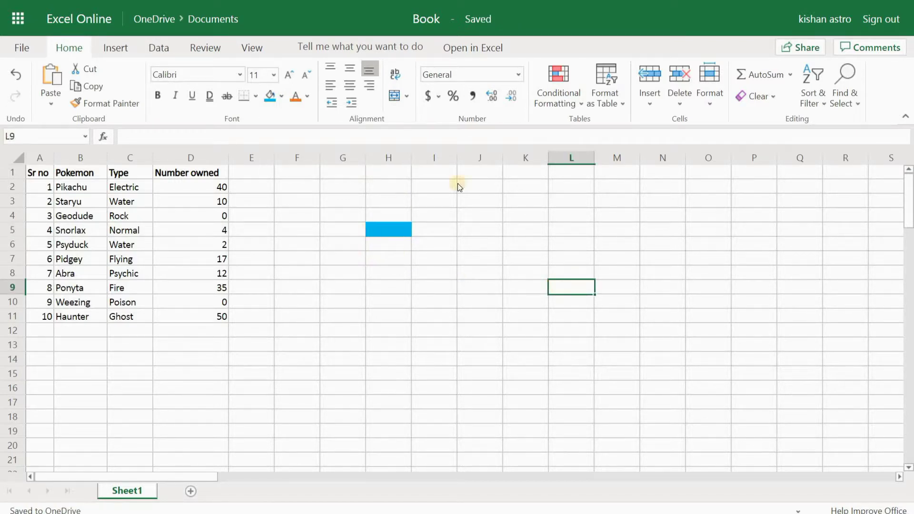
# - Undo the light blue fill in cell H5
pyautogui.click(392, 231)
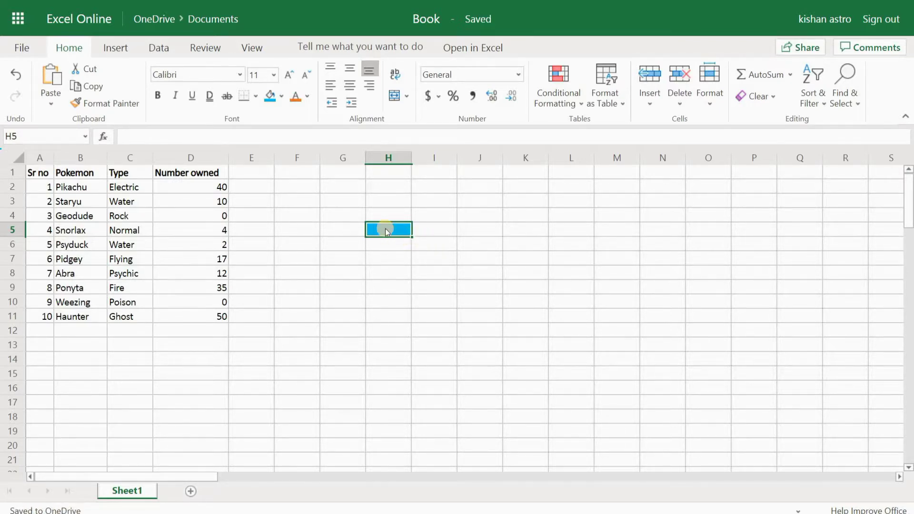
pyautogui.click(13, 69)
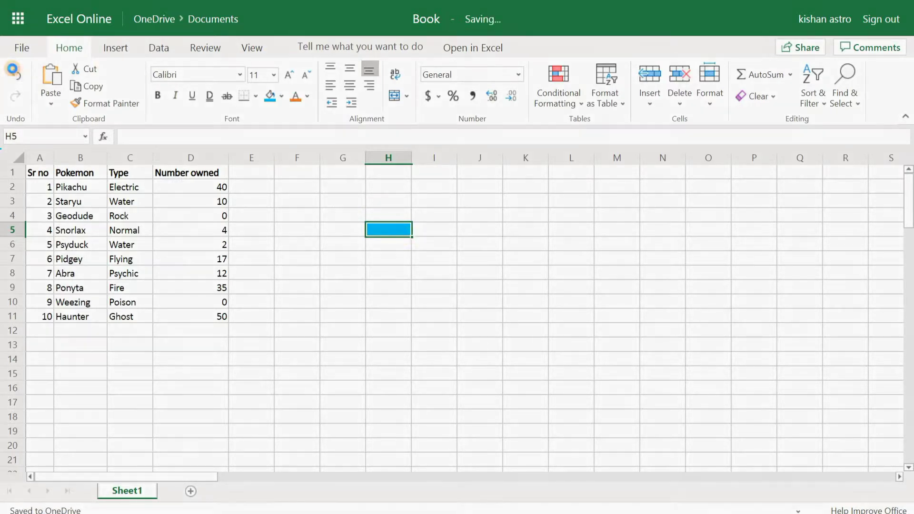
pyautogui.click(14, 70)
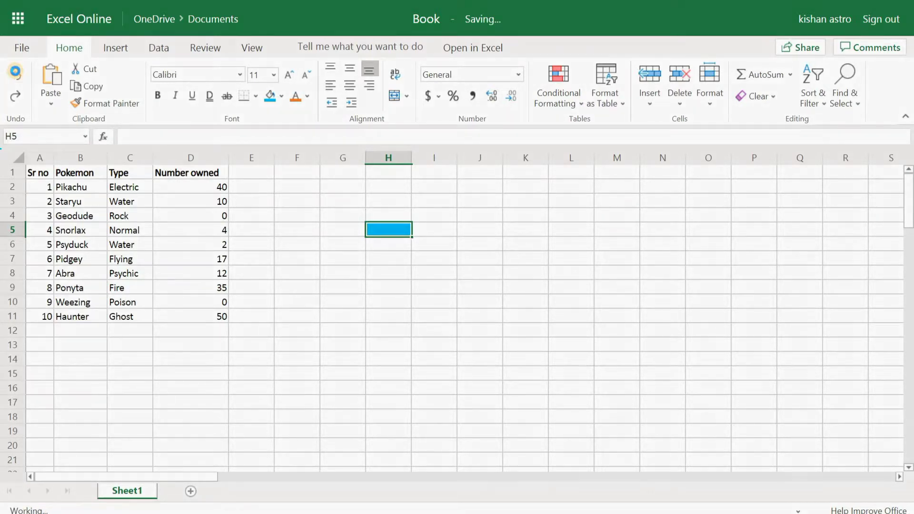
pyautogui.click(435, 274)
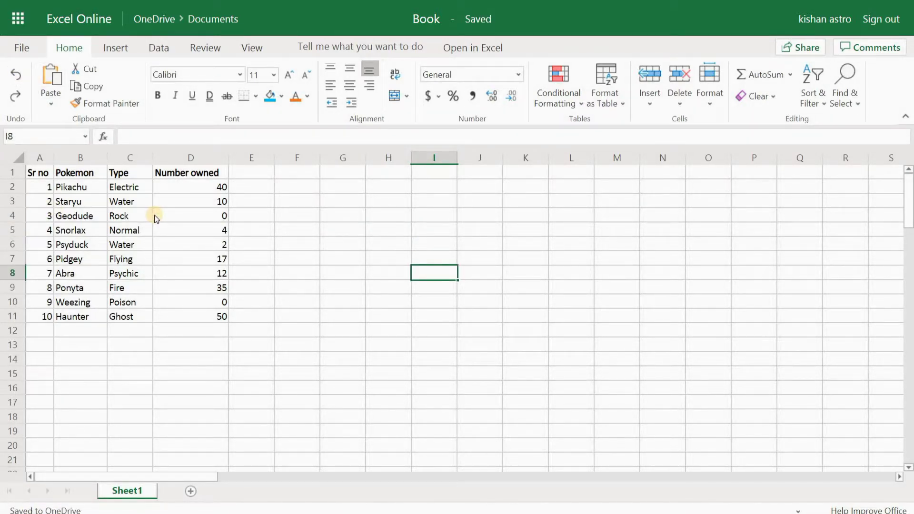
# - Fill the table's header cells A1 to D1 with the standard green colour
pyautogui.click(34, 177)
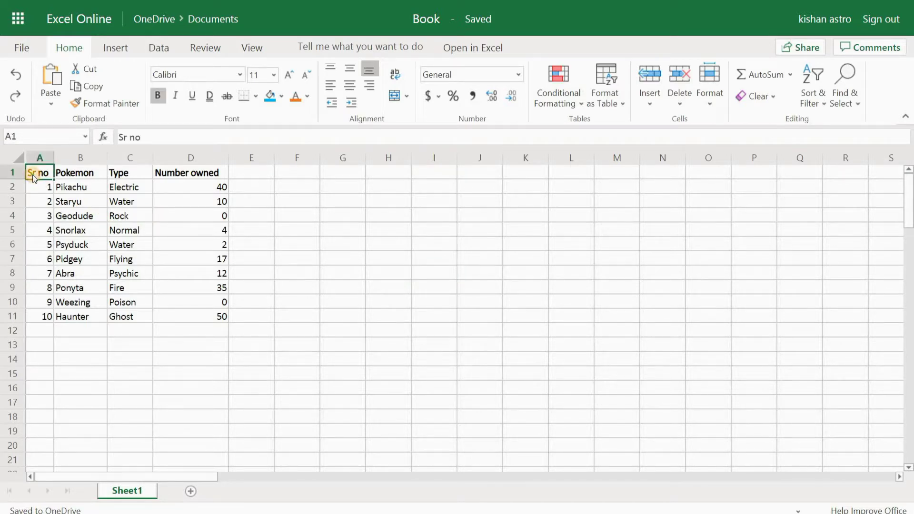
pyautogui.hotkey('shift', 'Right')
pyautogui.hotkey('shift', 'Right')
pyautogui.hotkey('shift', 'Right')
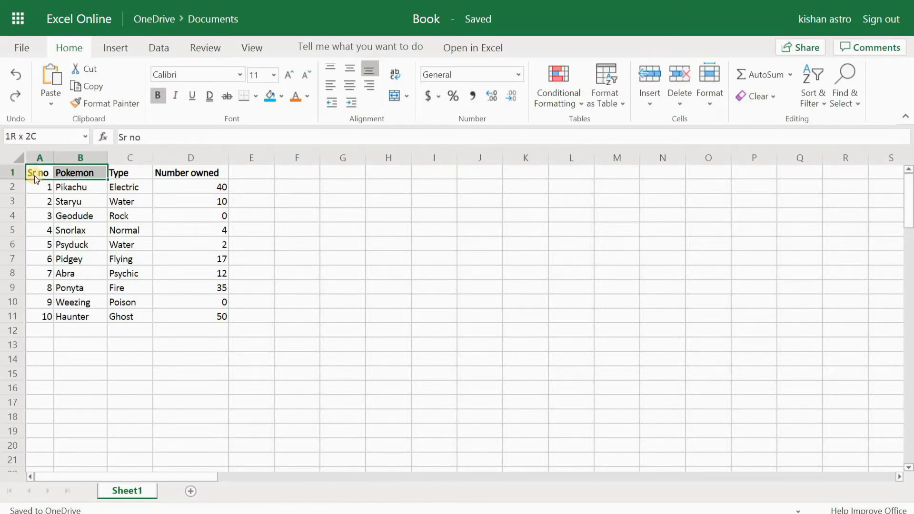
pyautogui.click(282, 96)
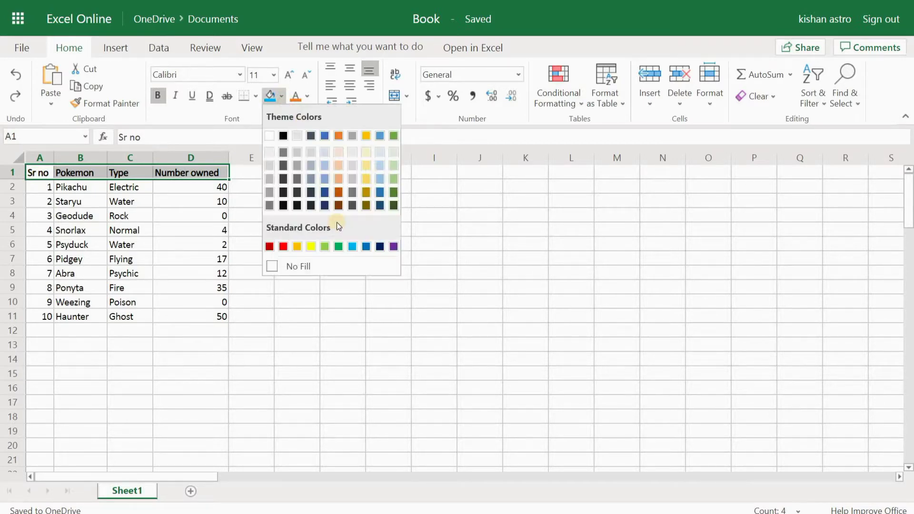
pyautogui.click(339, 247)
pyautogui.click(552, 309)
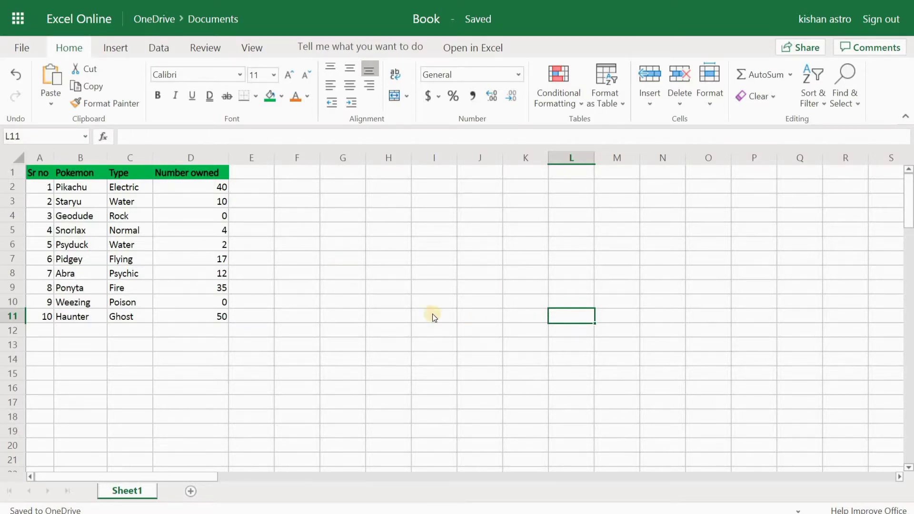
pyautogui.click(395, 320)
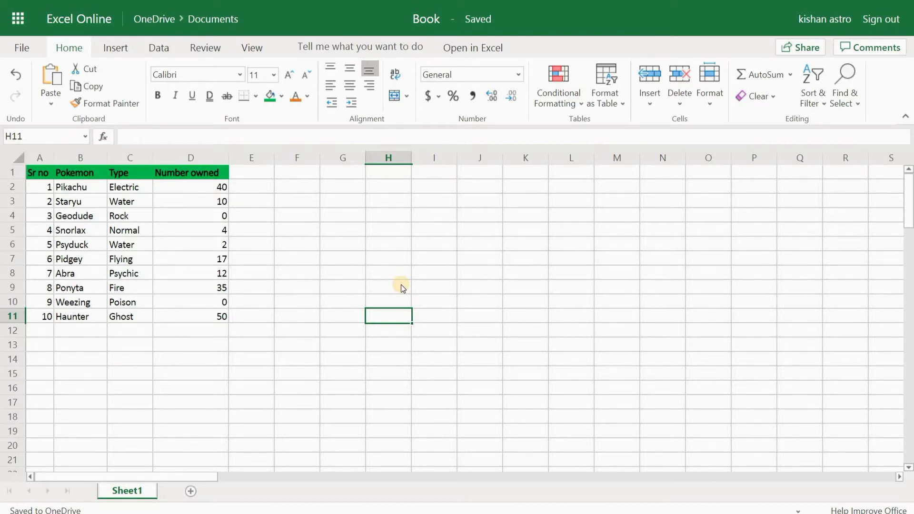
# - Examine the Number owned values by selecting single cells and the whole range D2 to D11
pyautogui.click(200, 187)
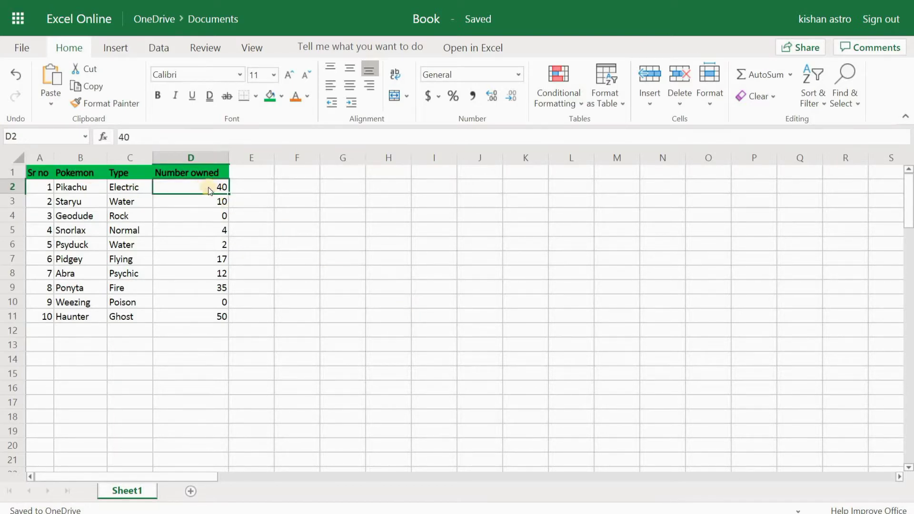
pyautogui.click(207, 205)
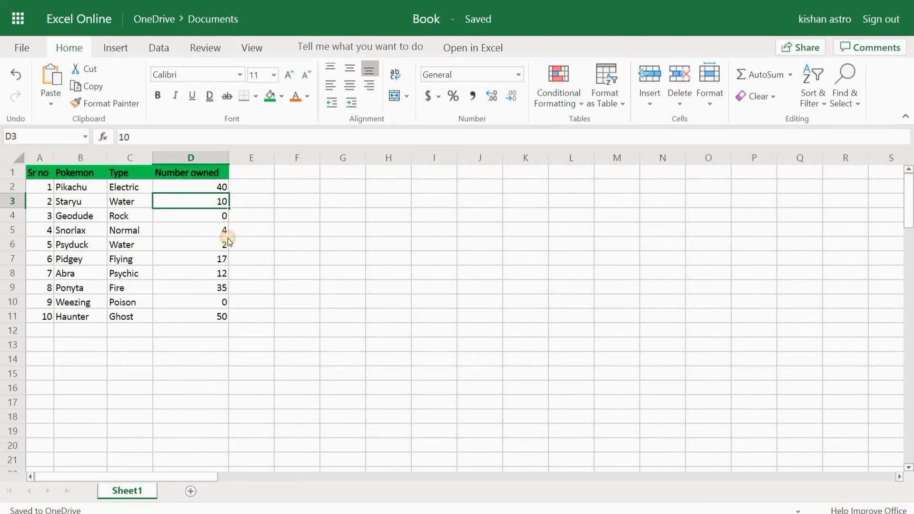
pyautogui.click(220, 231)
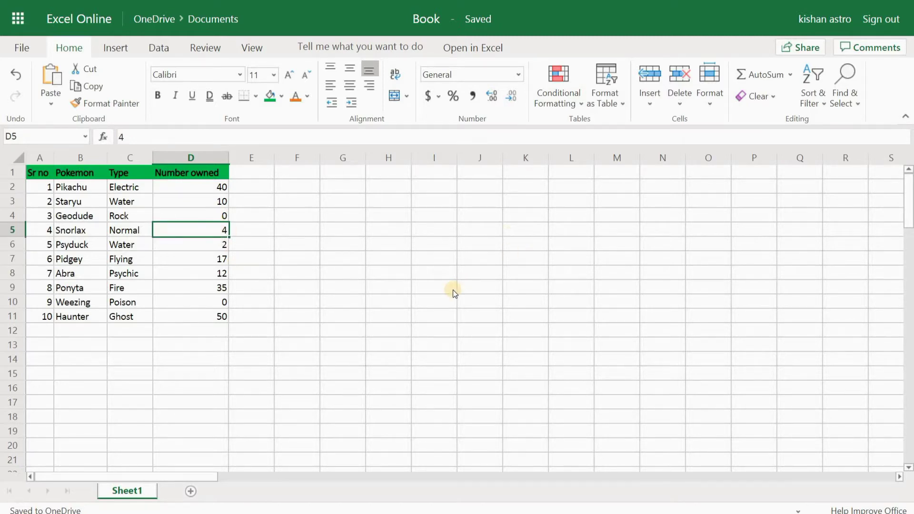
pyautogui.click(379, 327)
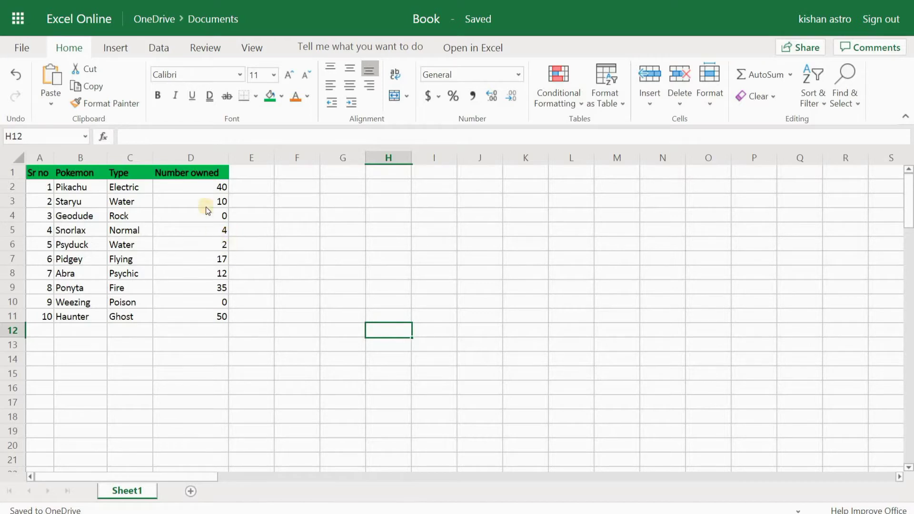
pyautogui.click(214, 189)
pyautogui.hotkey('shift', 'Down')
pyautogui.hotkey('shift', 'Down')
pyautogui.hotkey('shift', 'Down')
pyautogui.hotkey('shift', 'Down')
pyautogui.hotkey('shift', 'Down')
pyautogui.hotkey('shift', 'Down')
pyautogui.hotkey('shift', 'Down')
pyautogui.hotkey('shift', 'Down')
pyautogui.hotkey('shift', 'Down')
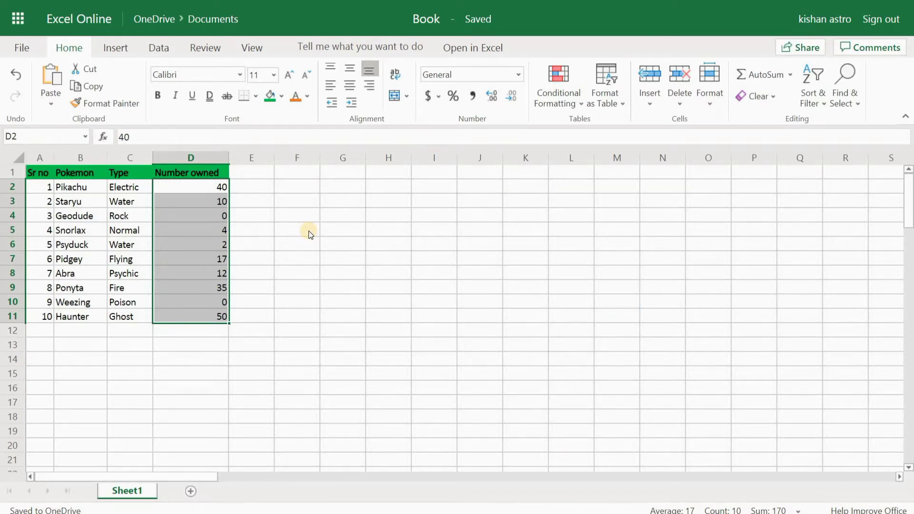
# - Total the Number owned values in cell D12 with the formula =sum(D2:D11)
pyautogui.click(210, 330)
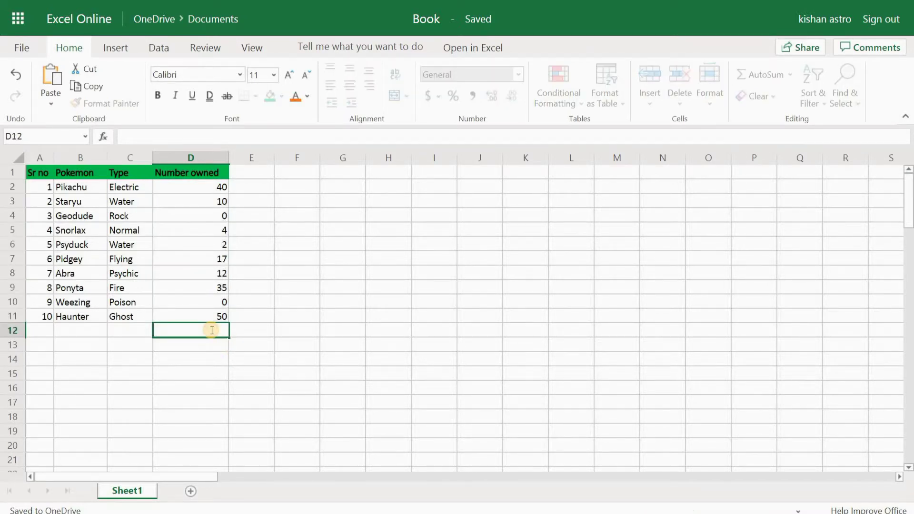
pyautogui.click(275, 297)
pyautogui.click(208, 330)
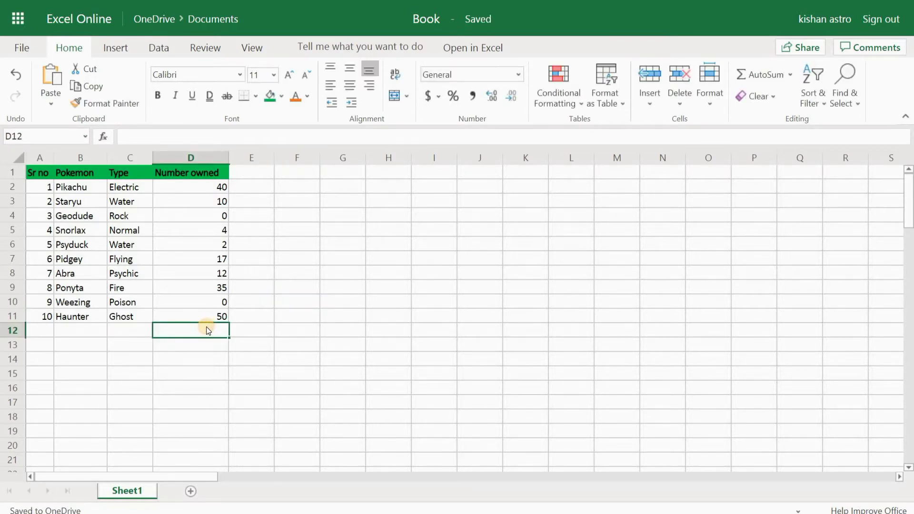
pyautogui.write('=')
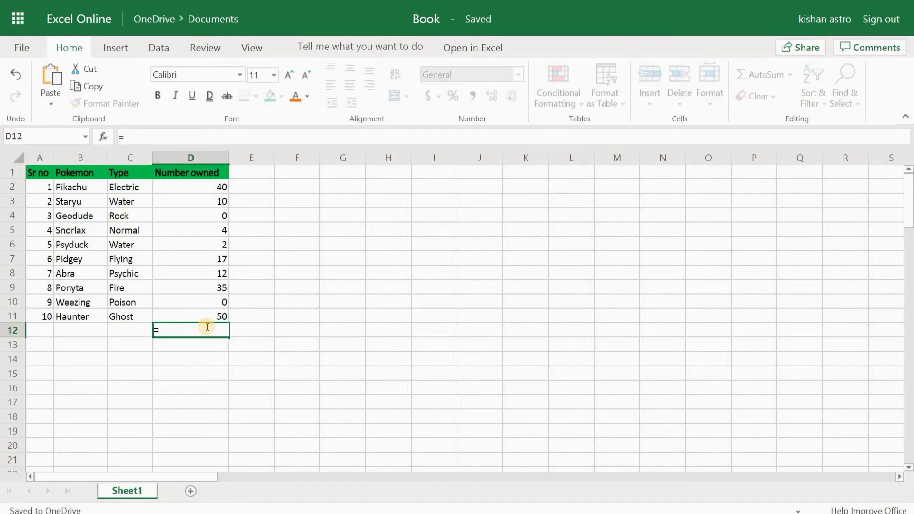
pyautogui.write('sum')
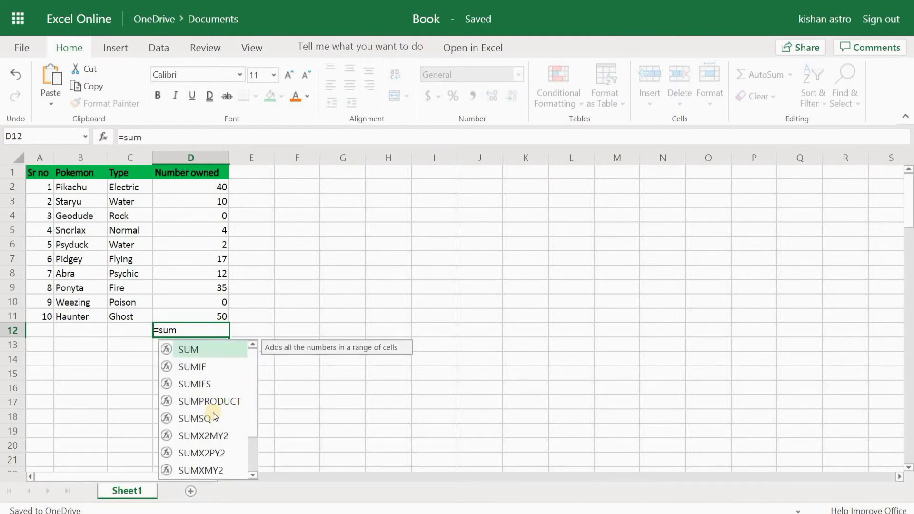
pyautogui.scroll(-1, 213, 413)
pyautogui.scroll(1, 213, 412)
pyautogui.write('(')
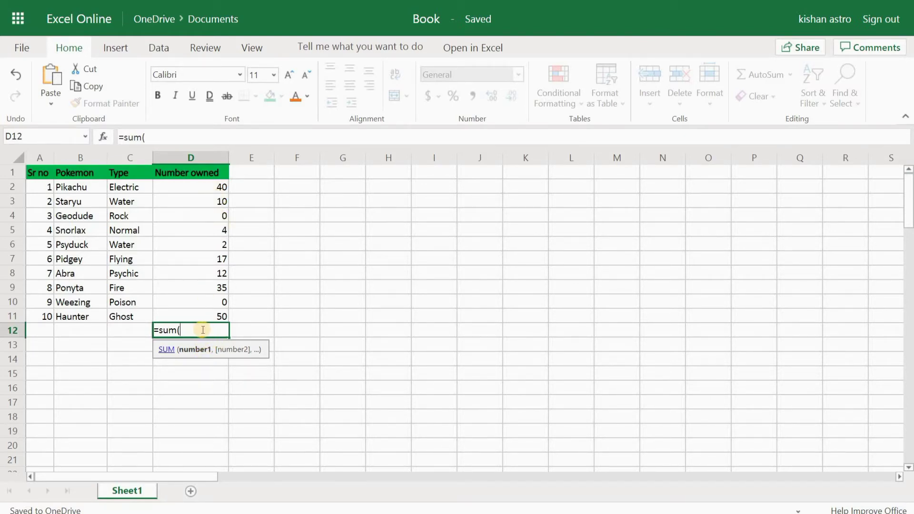
pyautogui.click(219, 188)
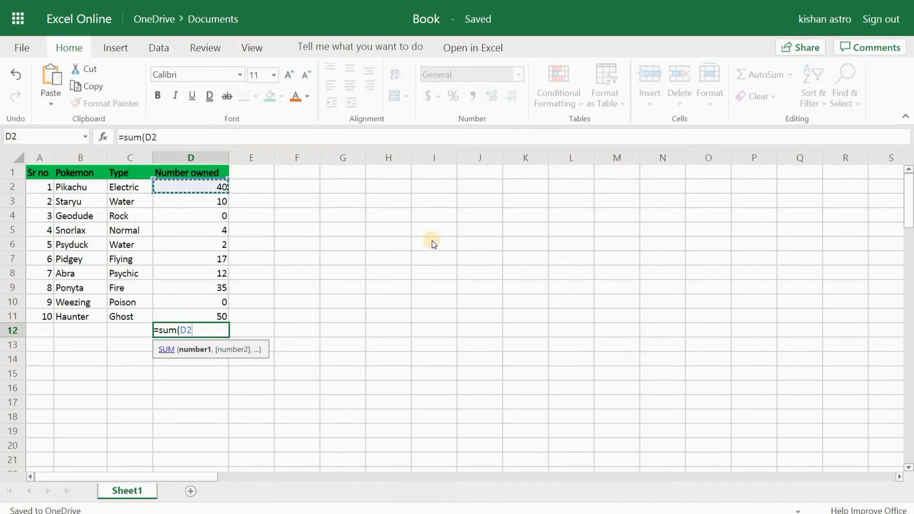
pyautogui.hotkey('shift', 'Down')
pyautogui.hotkey('shift', 'Down')
pyautogui.hotkey('shift', 'Down')
pyautogui.hotkey('shift', 'Down')
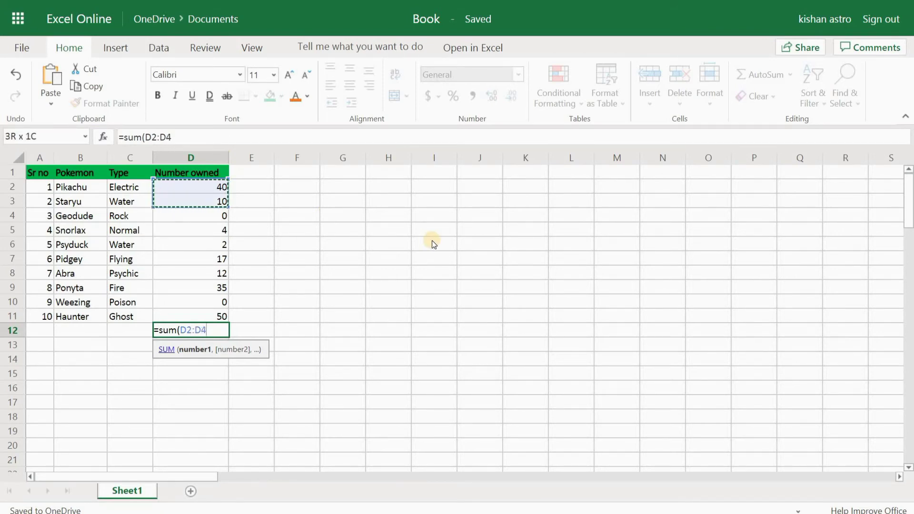
pyautogui.hotkey('shift', 'Down')
pyautogui.hotkey('shift', 'Down')
pyautogui.hotkey('shift', 'Down')
pyautogui.hotkey('shift', 'Down')
pyautogui.hotkey('shift', 'Down')
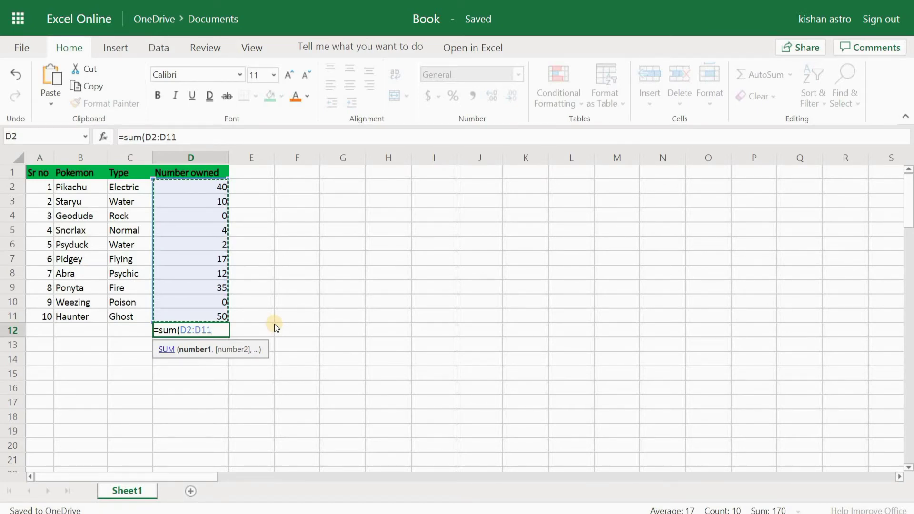
pyautogui.press('Return')
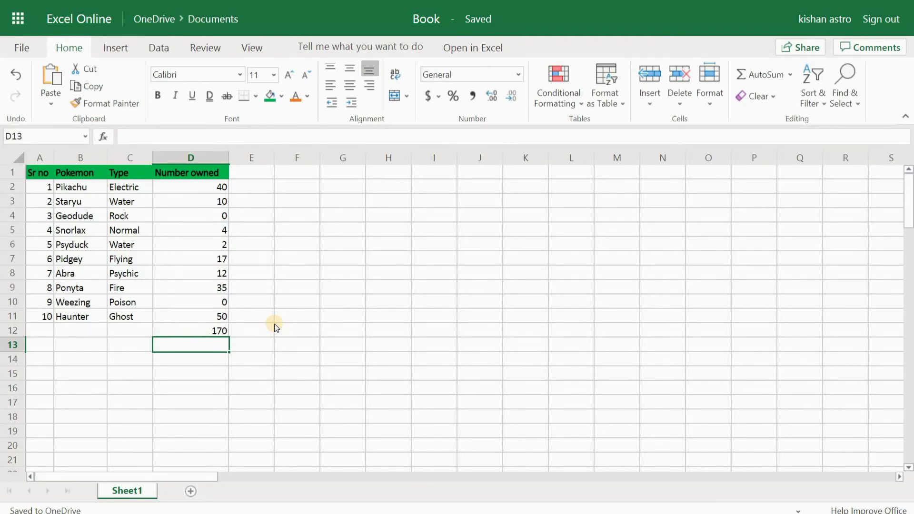
pyautogui.click(296, 334)
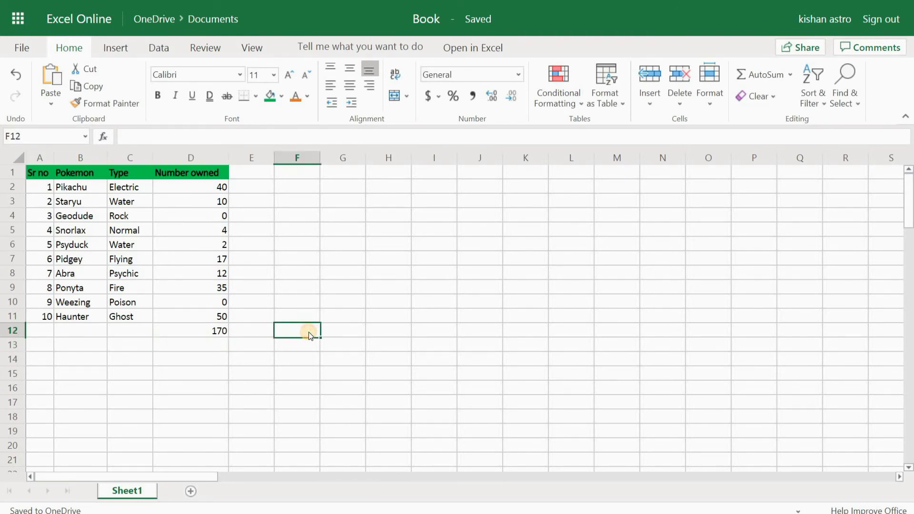
# - Inspect the formula behind the total in cell D12 without changing it
pyautogui.click(204, 332)
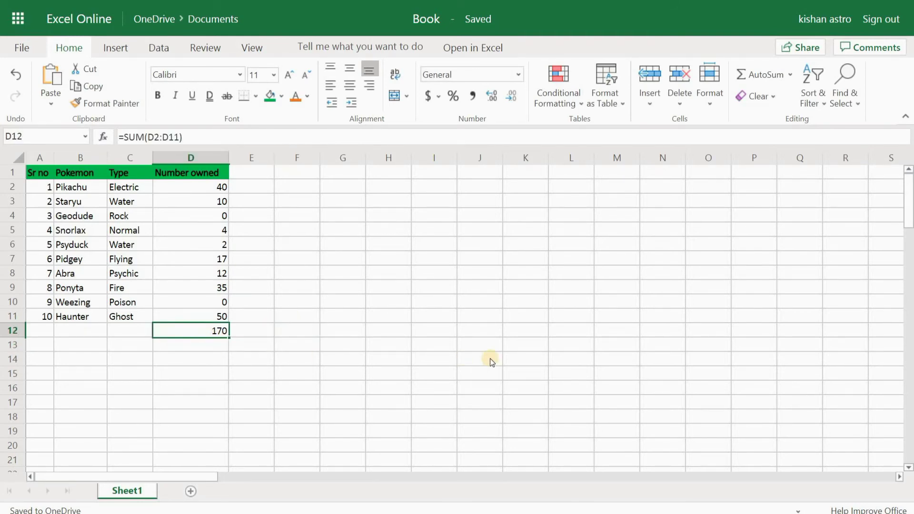
pyautogui.click(269, 359)
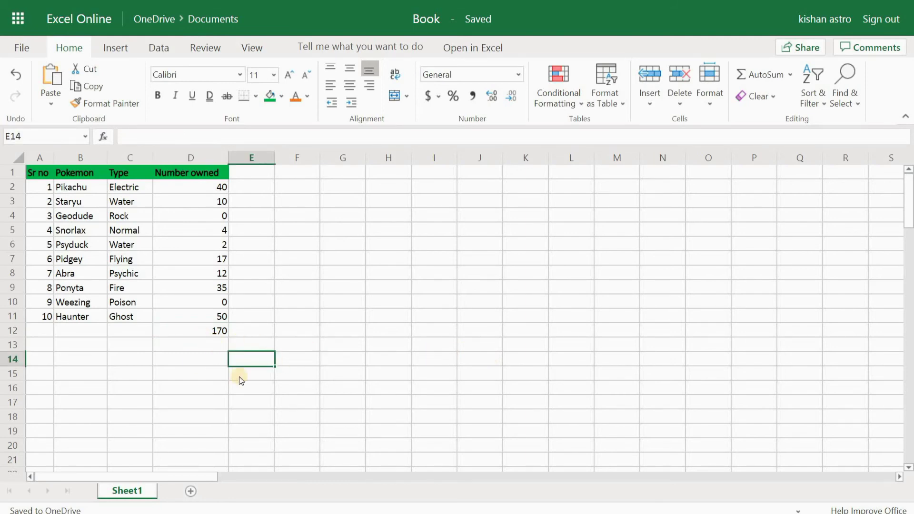
pyautogui.click(196, 332)
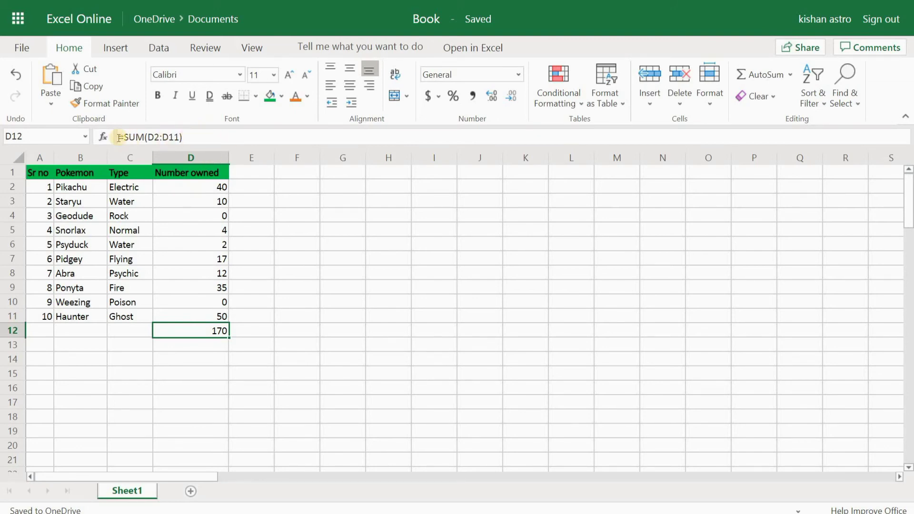
pyautogui.moveTo(119, 138); pyautogui.dragTo(291, 199)
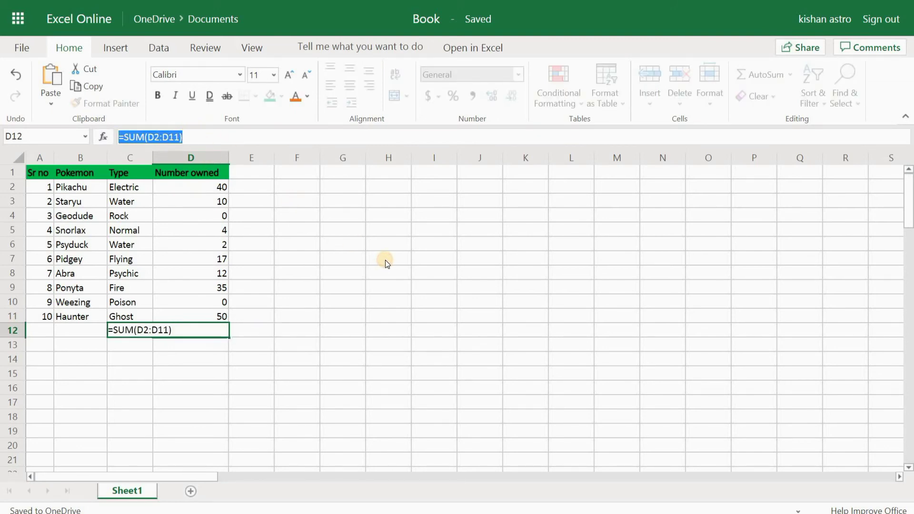
pyautogui.click(438, 272)
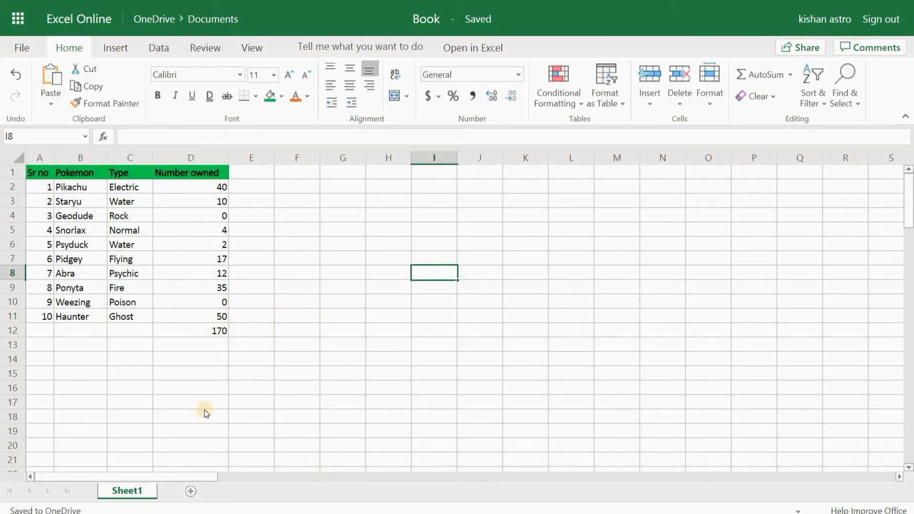
pyautogui.click(218, 331)
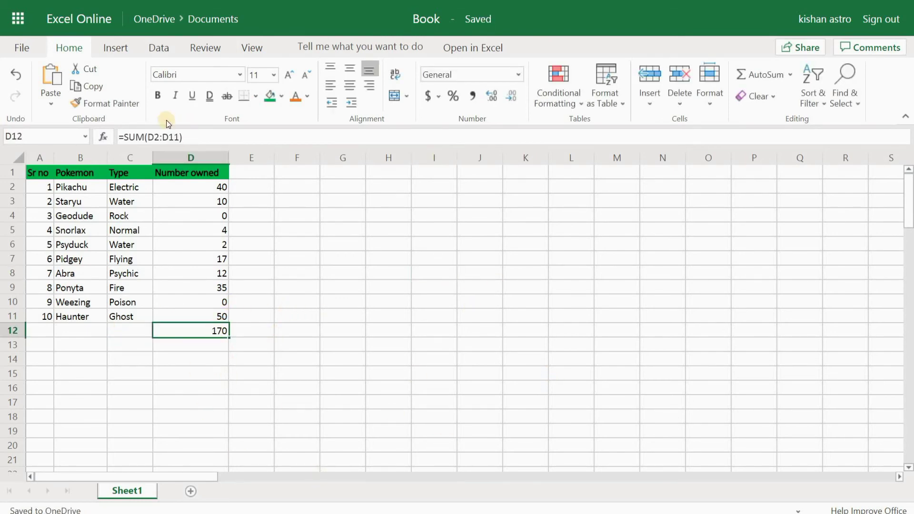